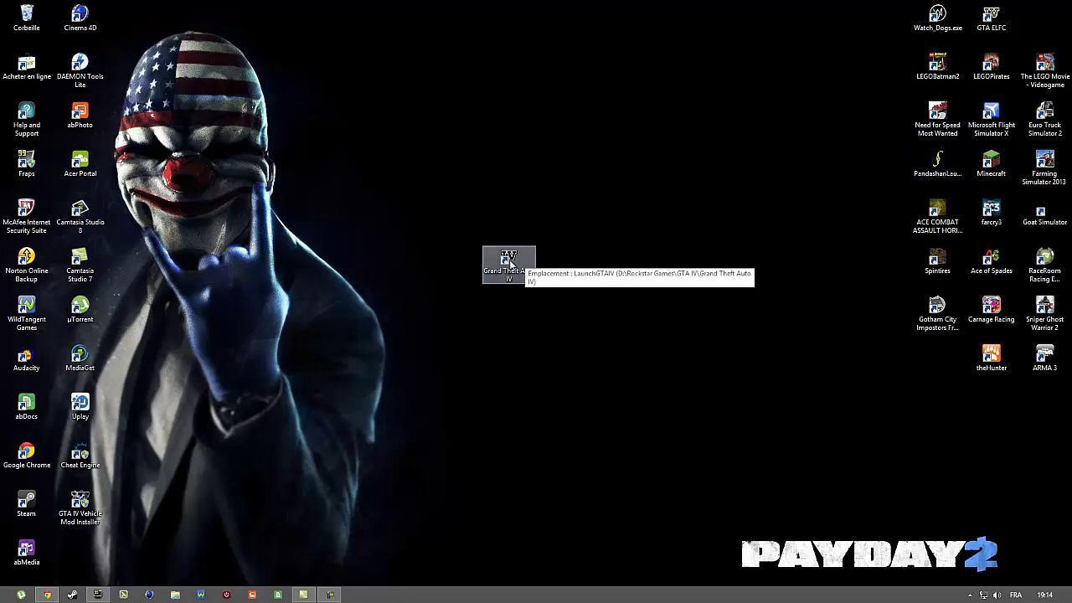
# Step: Switch to Chrome and open the Vehicles category of GTA4-Mods.com from the site's home page
pyautogui.click(52, 593)
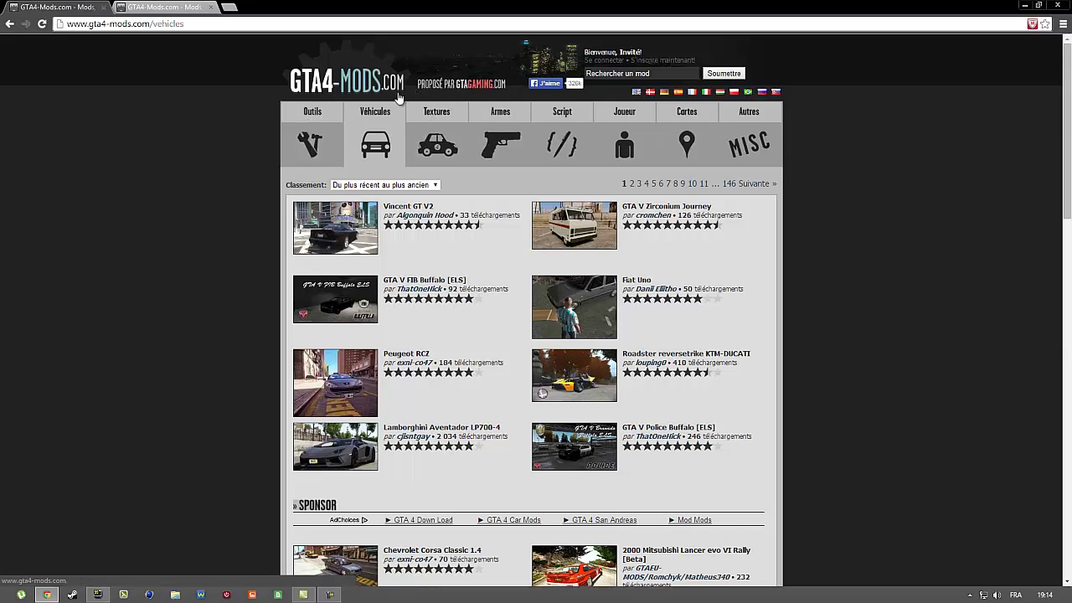
pyautogui.click(352, 100)
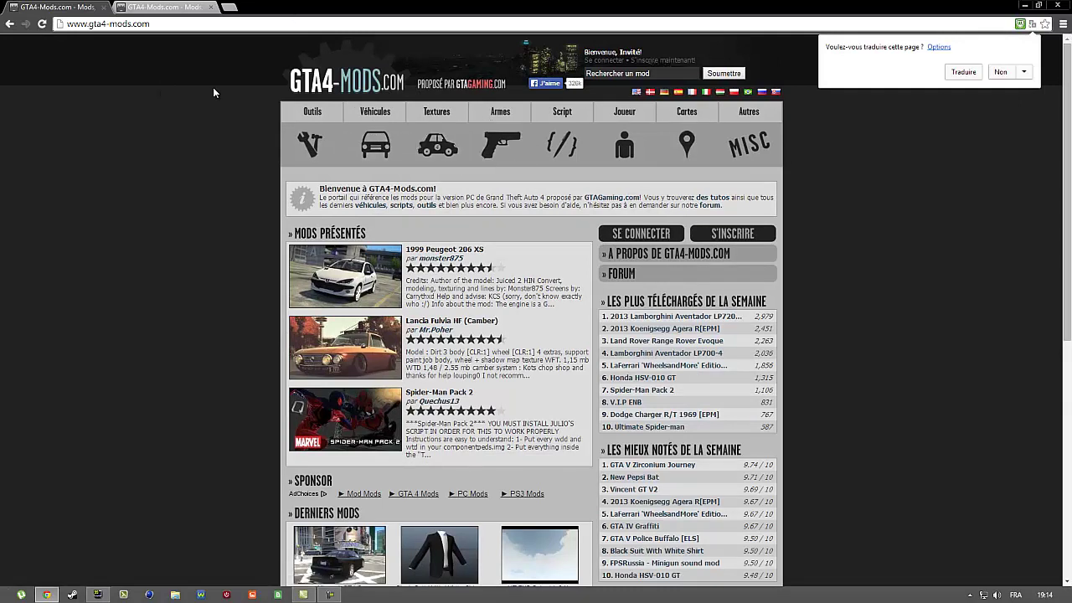
pyautogui.click(366, 128)
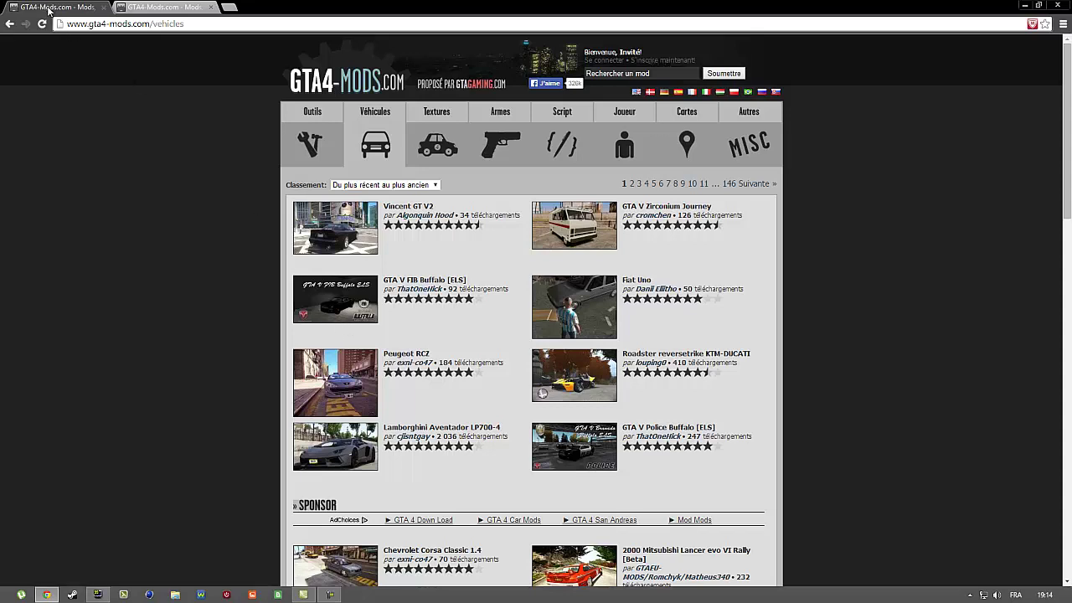
# Step: View the GTA IV Vehicle Mod Installer v1.2 page in the other tab, and return to the vehicles list
pyautogui.click(170, 10)
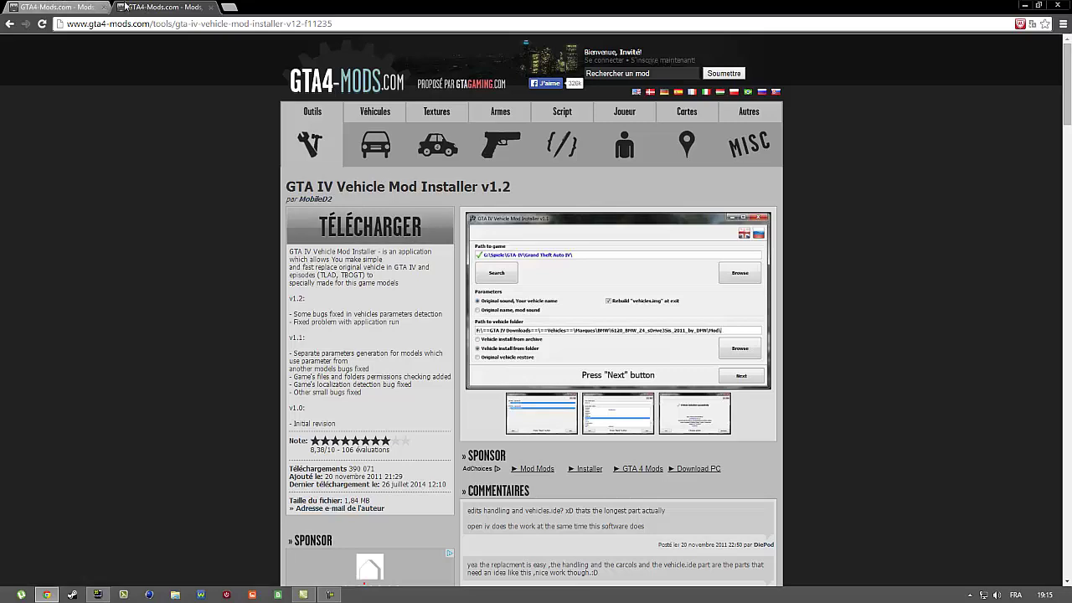
pyautogui.click(59, 7)
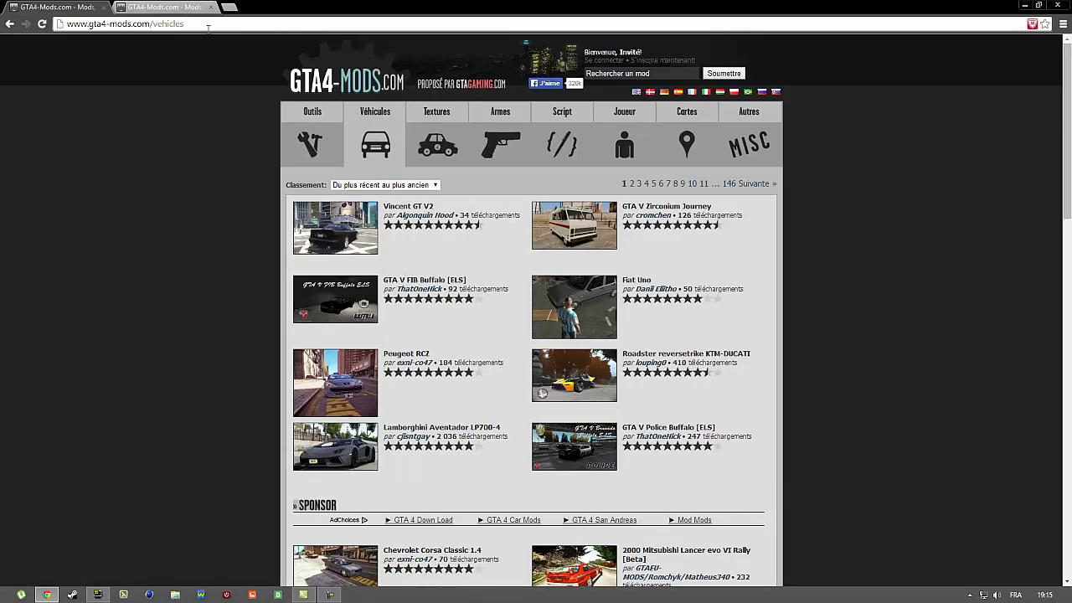
# Step: Browse the newest-first vehicle mods list on its first page, page 11 and last page, 146
pyautogui.scroll(-2, 435, 288)
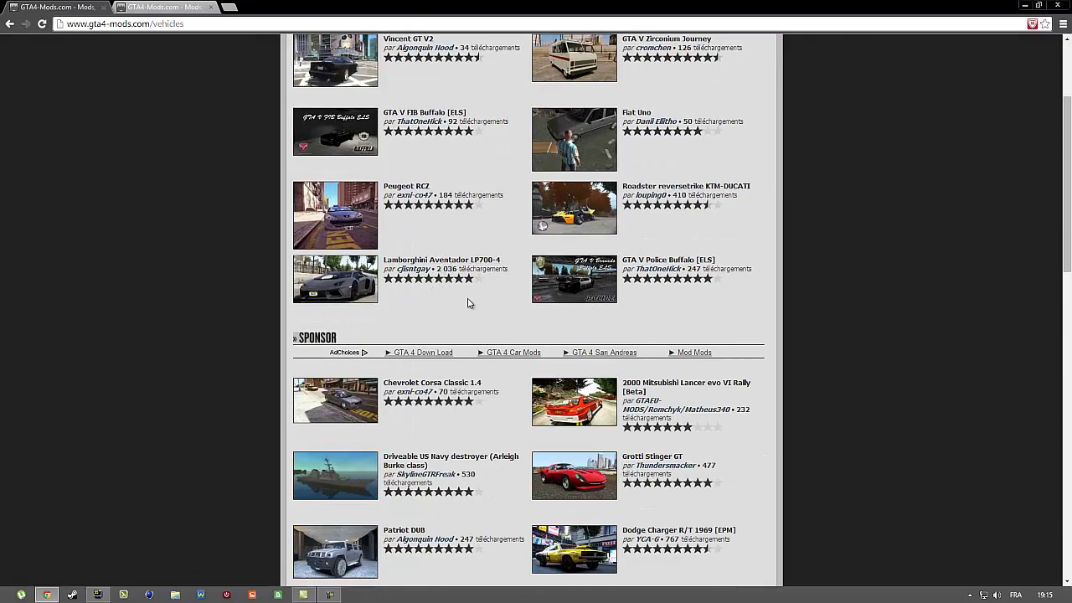
pyautogui.scroll(-10, 469, 303)
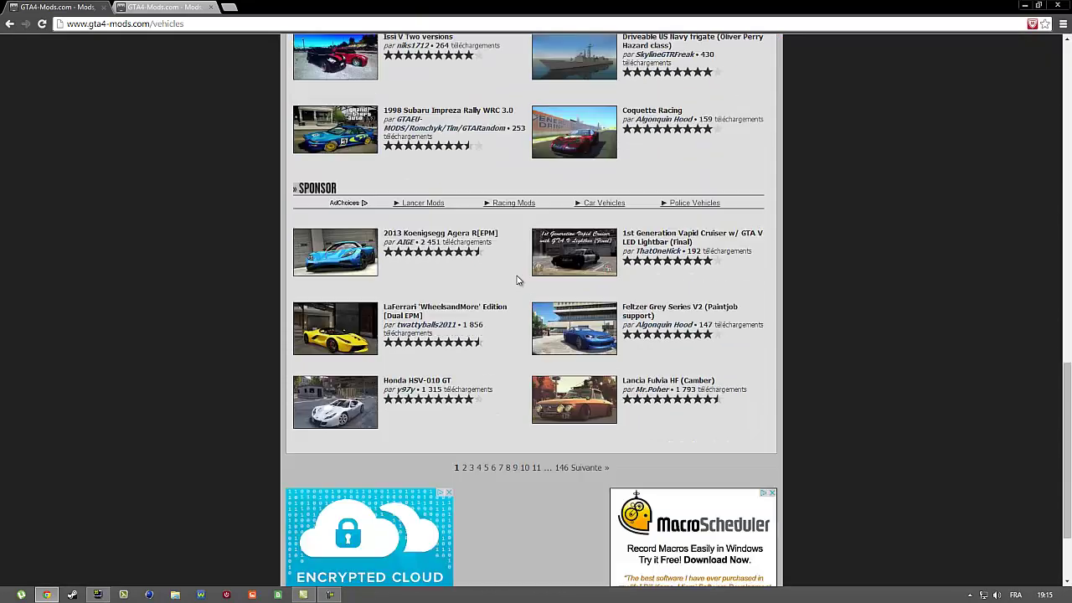
pyautogui.click(537, 474)
pyautogui.scroll(-12, 558, 323)
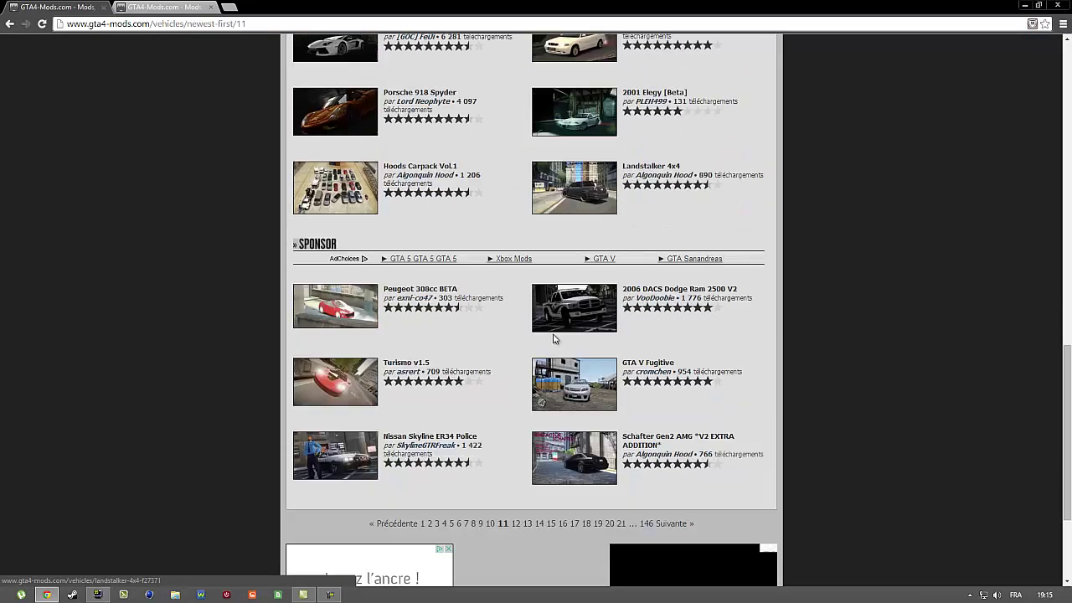
pyautogui.scroll(-2, 553, 338)
pyautogui.click(645, 348)
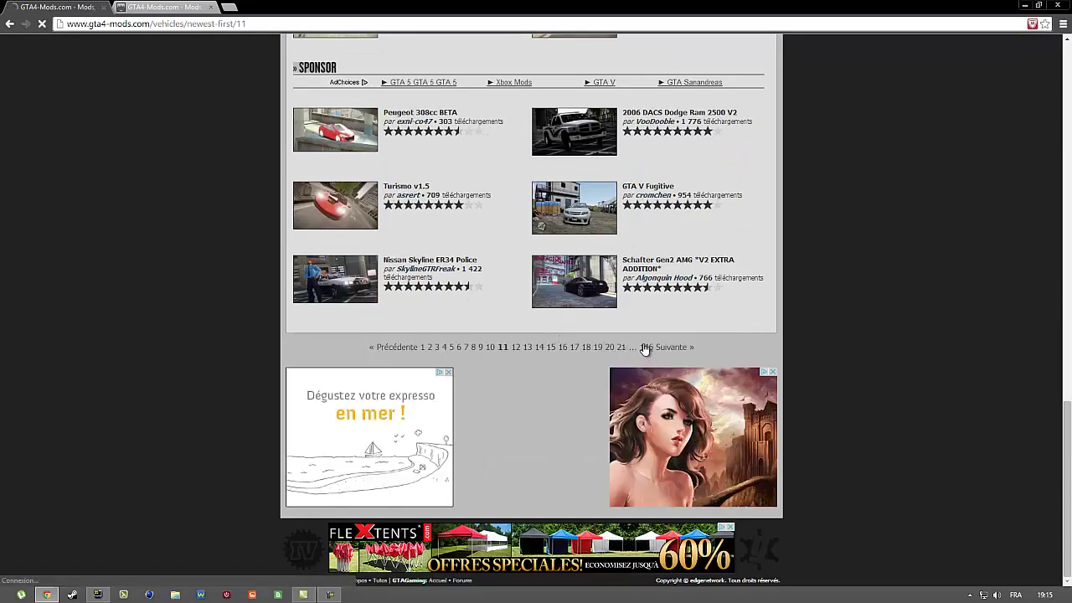
pyautogui.scroll(-3, 521, 330)
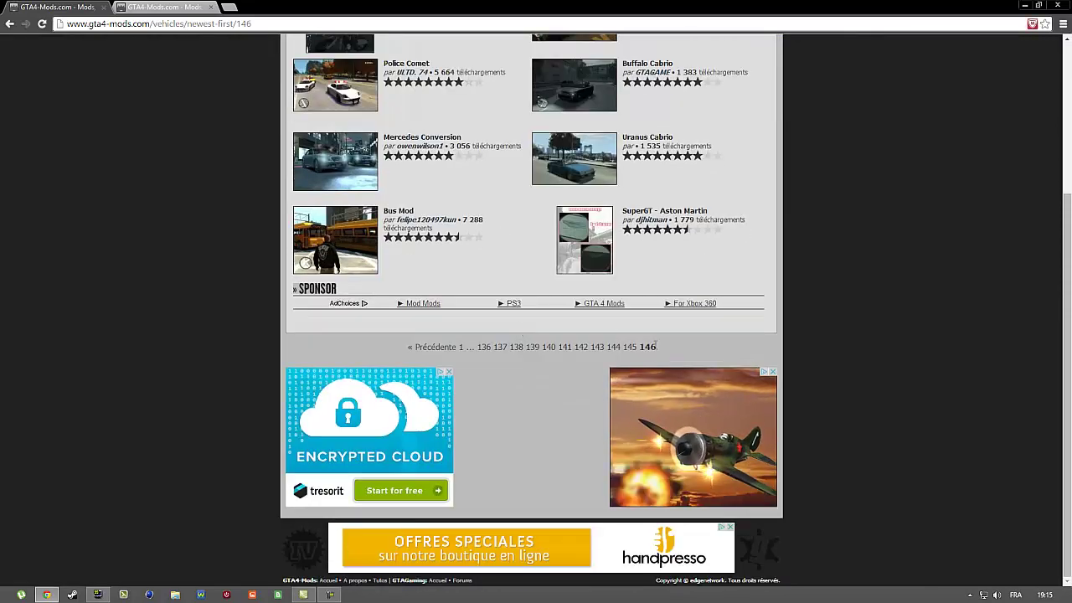
# Step: Go to page 140 of the vehicle mods list and look through its cars
pyautogui.click(549, 348)
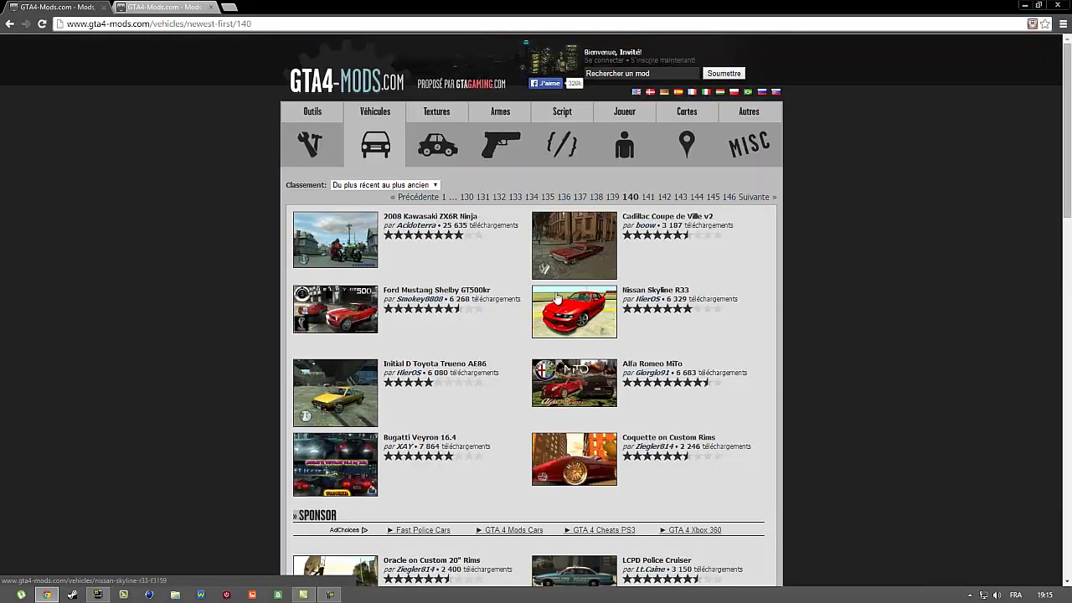
pyautogui.scroll(-4, 557, 298)
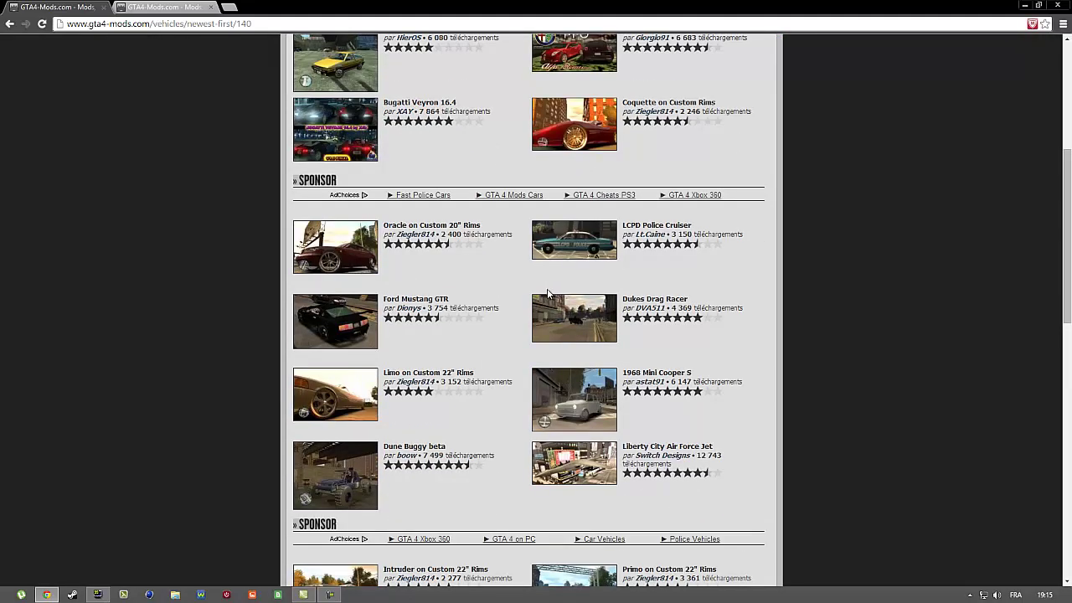
pyautogui.scroll(-7, 532, 352)
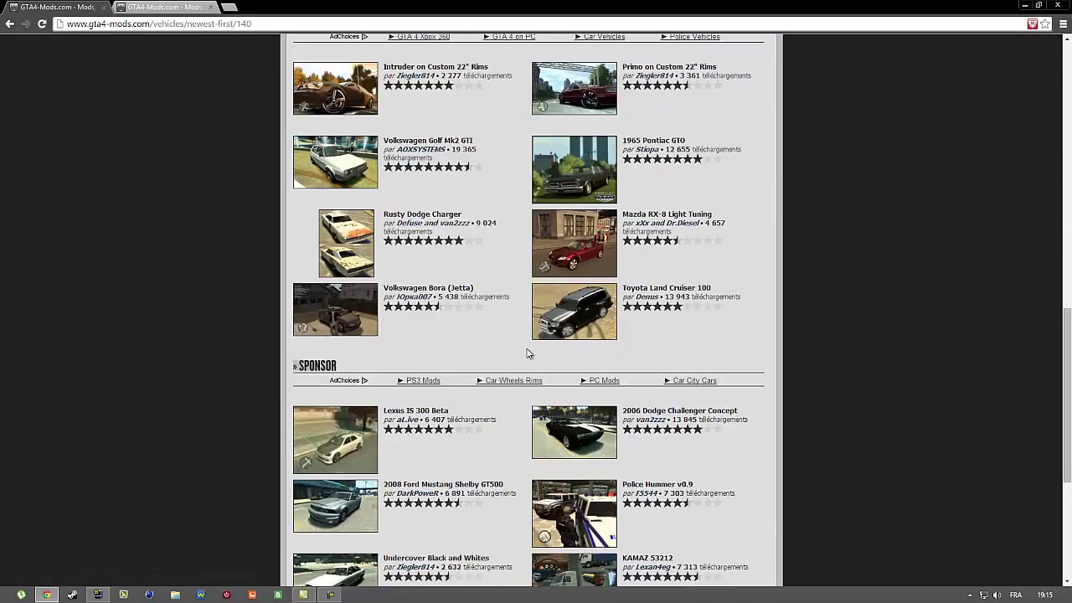
pyautogui.scroll(-1, 507, 359)
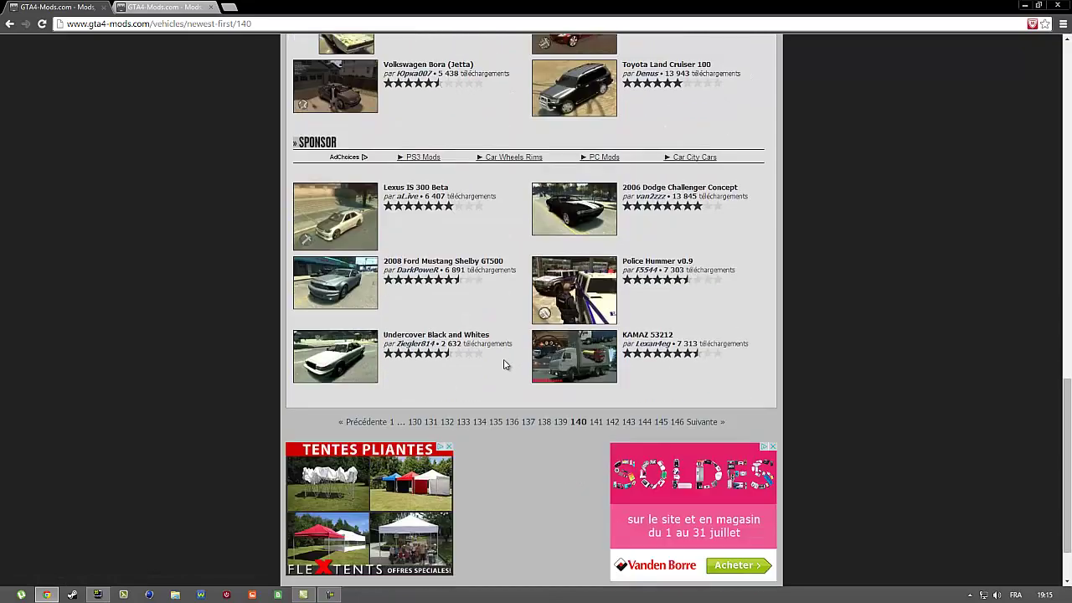
# Step: Go to page 136 of the vehicle mods list and look through all its entries
pyautogui.click(512, 423)
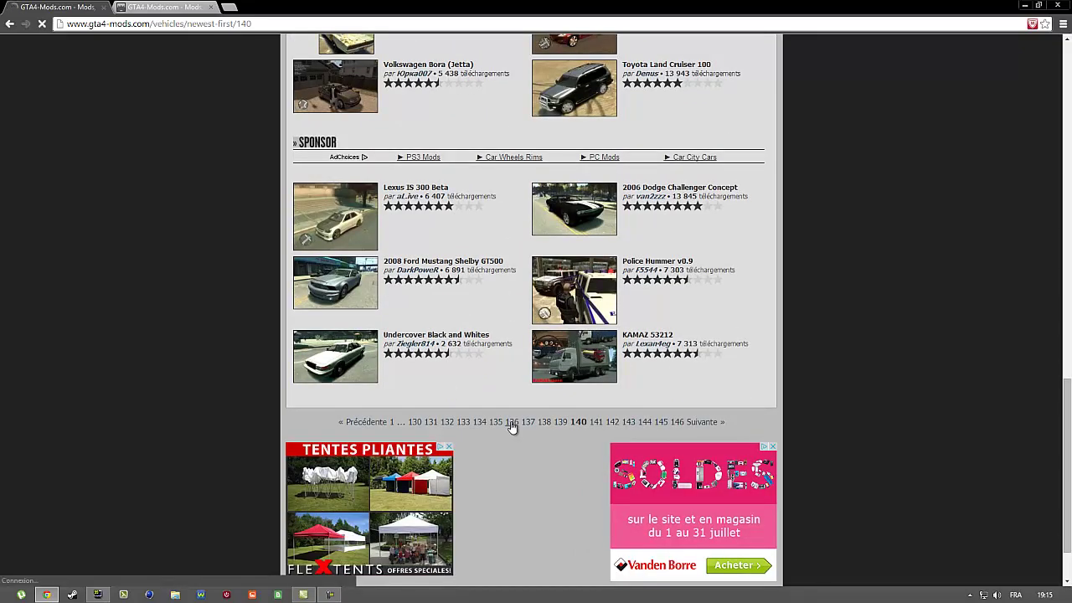
pyautogui.scroll(-4, 518, 296)
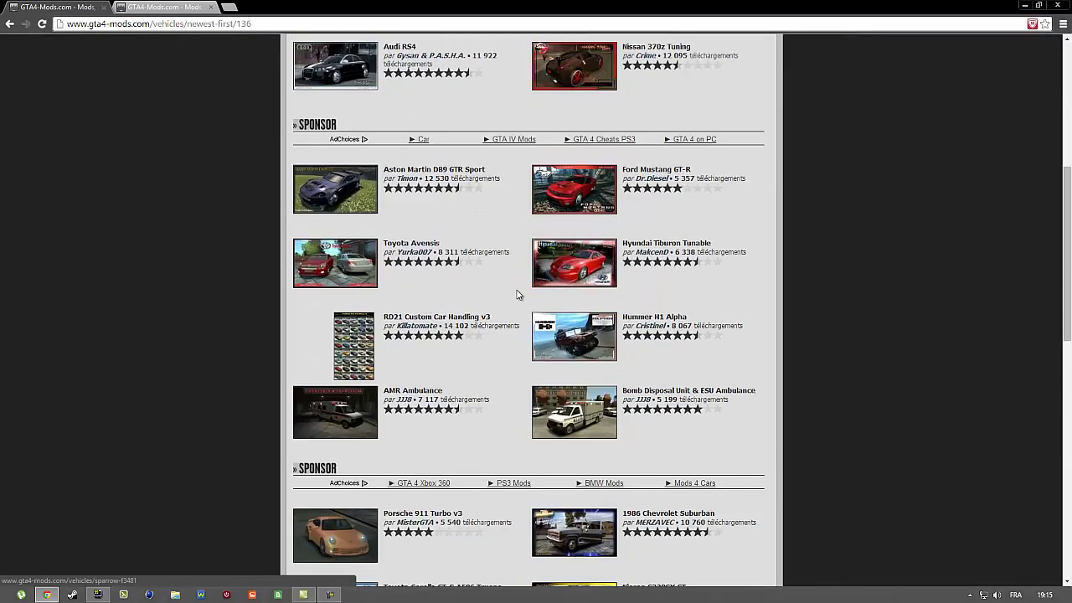
pyautogui.scroll(-2, 517, 294)
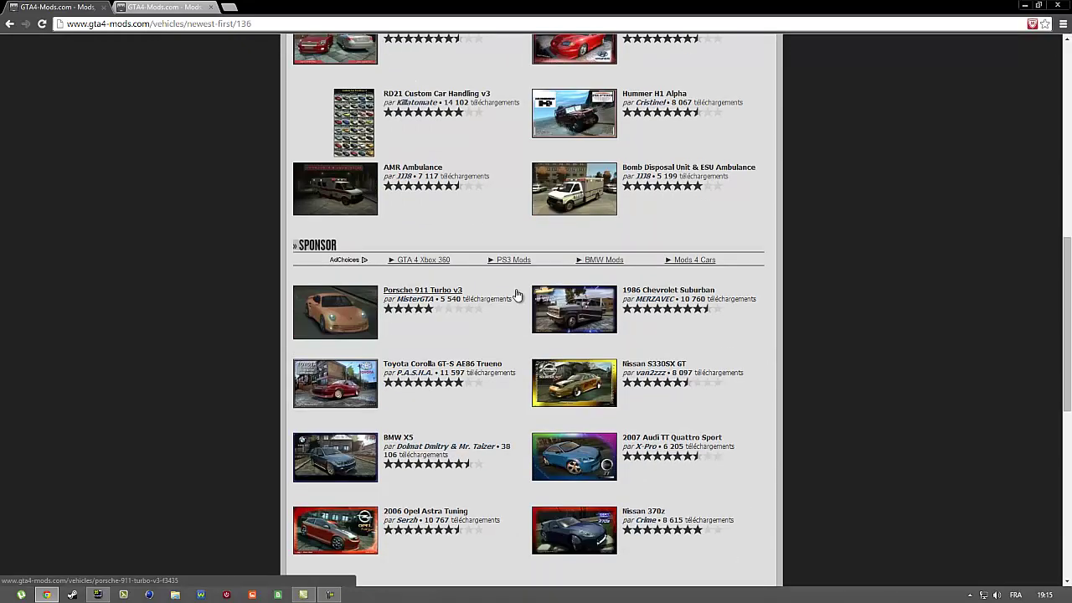
pyautogui.scroll(-3, 517, 294)
pyautogui.scroll(-3, 516, 294)
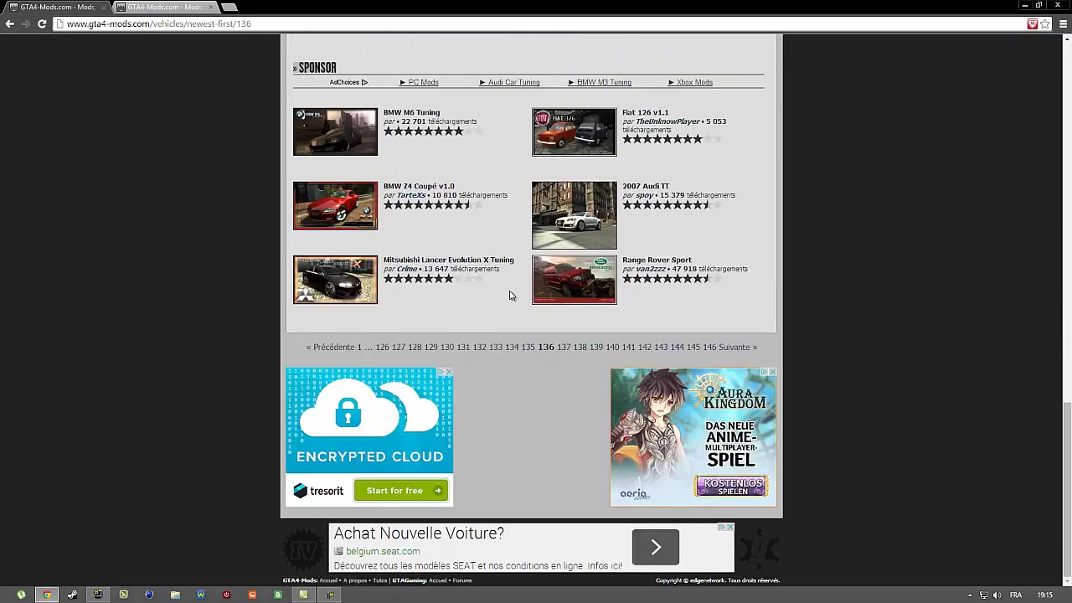
# Step: Go to page 128 of the vehicle mods list and examine its entries down to the page links
pyautogui.click(415, 349)
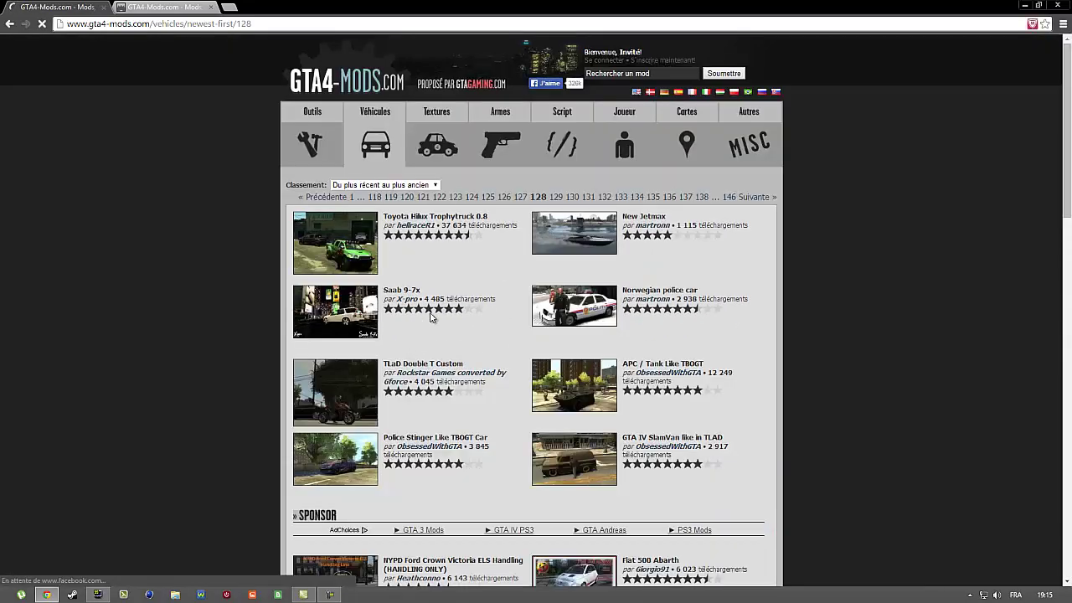
pyautogui.scroll(-3, 434, 310)
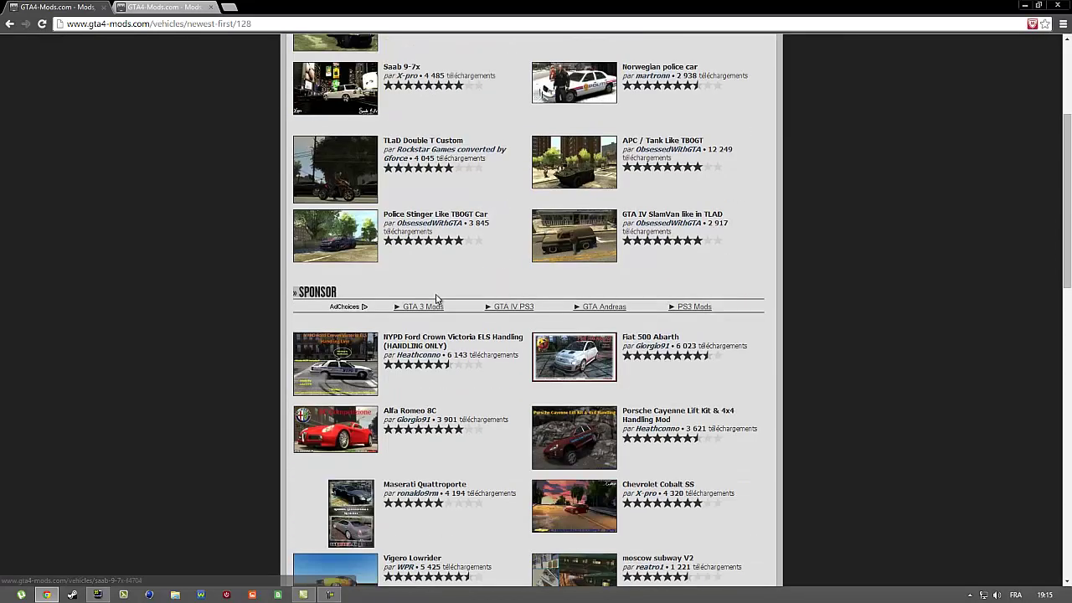
pyautogui.scroll(-6, 436, 299)
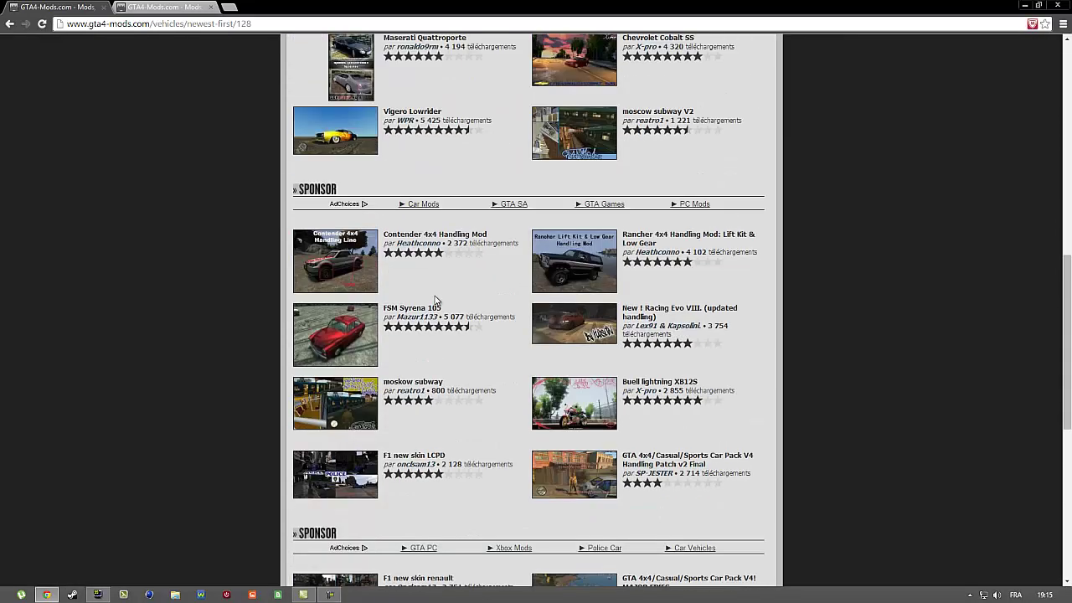
pyautogui.scroll(-2, 434, 299)
pyautogui.scroll(10, 435, 299)
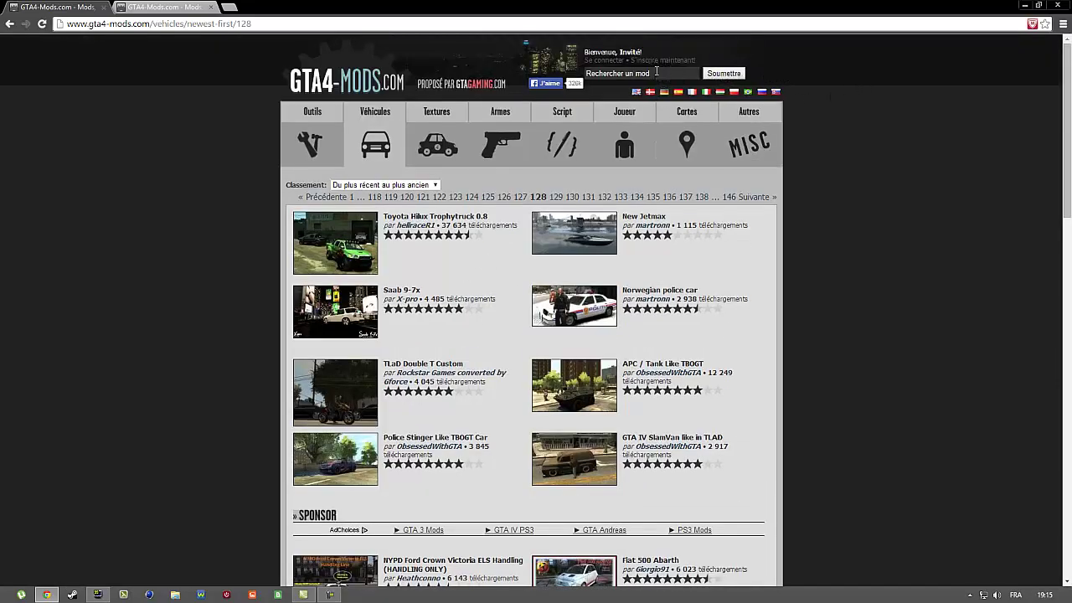
pyautogui.scroll(-5, 619, 119)
pyautogui.scroll(-7, 619, 119)
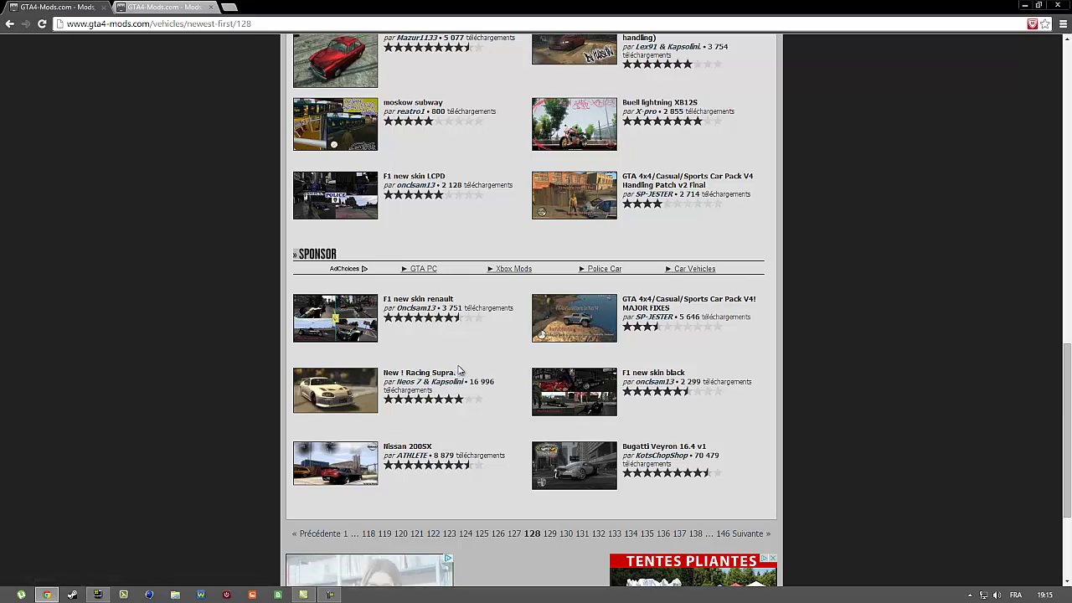
# Step: Open page 127 of the vehicle mods list and look over the mods offered there
pyautogui.click(514, 534)
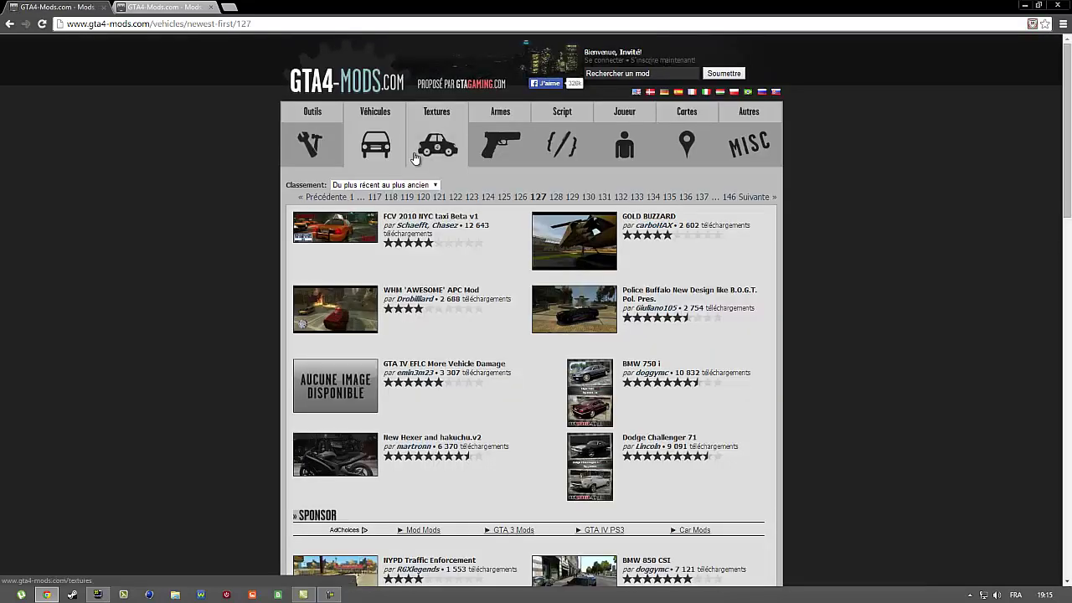
pyautogui.scroll(-3, 419, 167)
pyautogui.scroll(-2, 435, 189)
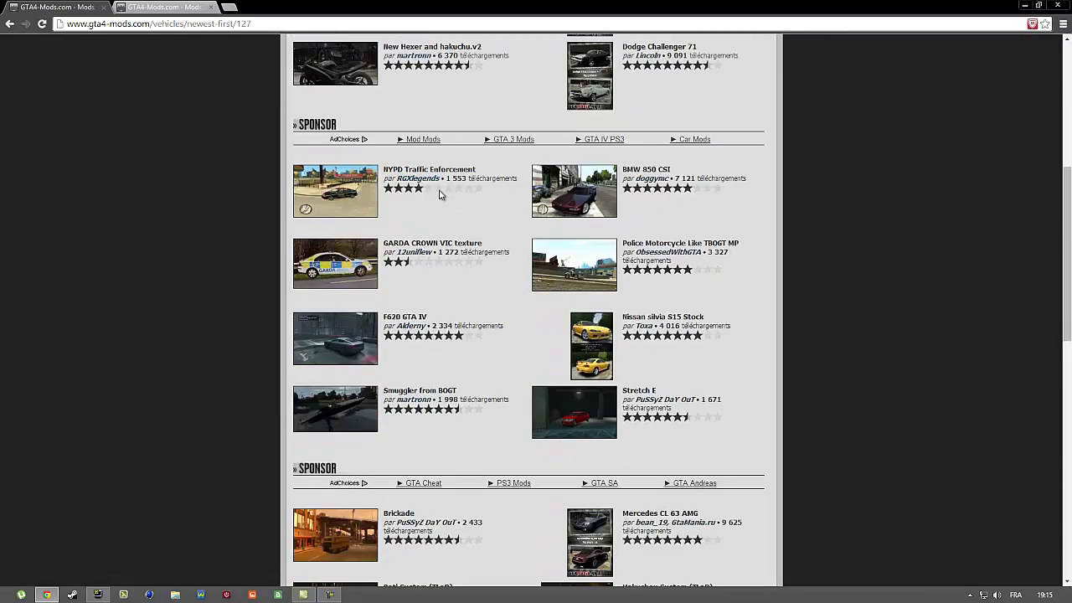
pyautogui.scroll(-8, 402, 232)
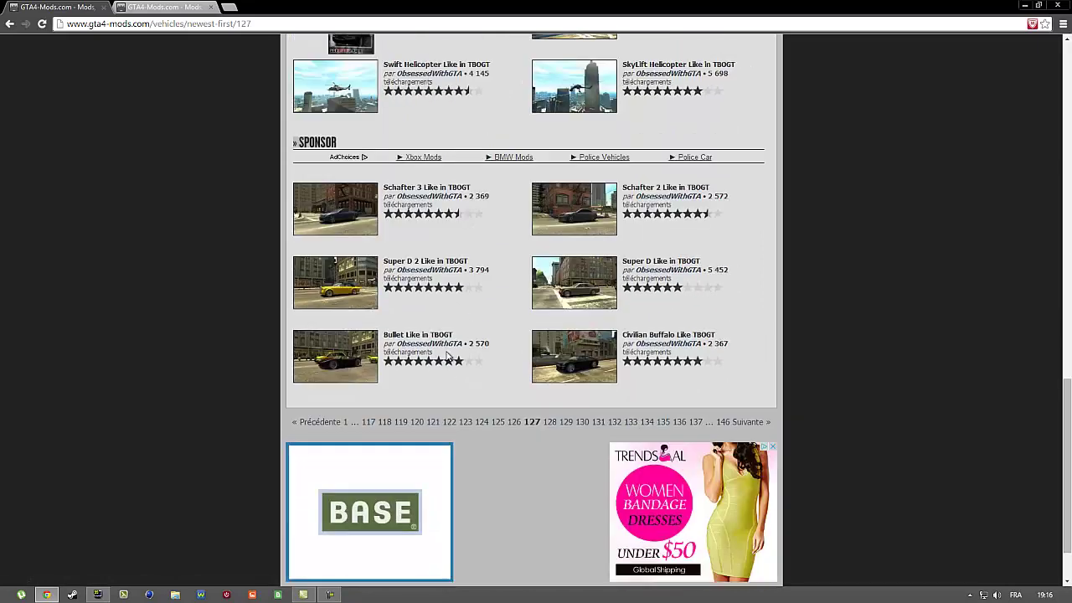
# Step: Open page 121 of the vehicle mods list and review its cars for one to install
pyautogui.click(430, 421)
pyautogui.scroll(-5, 419, 252)
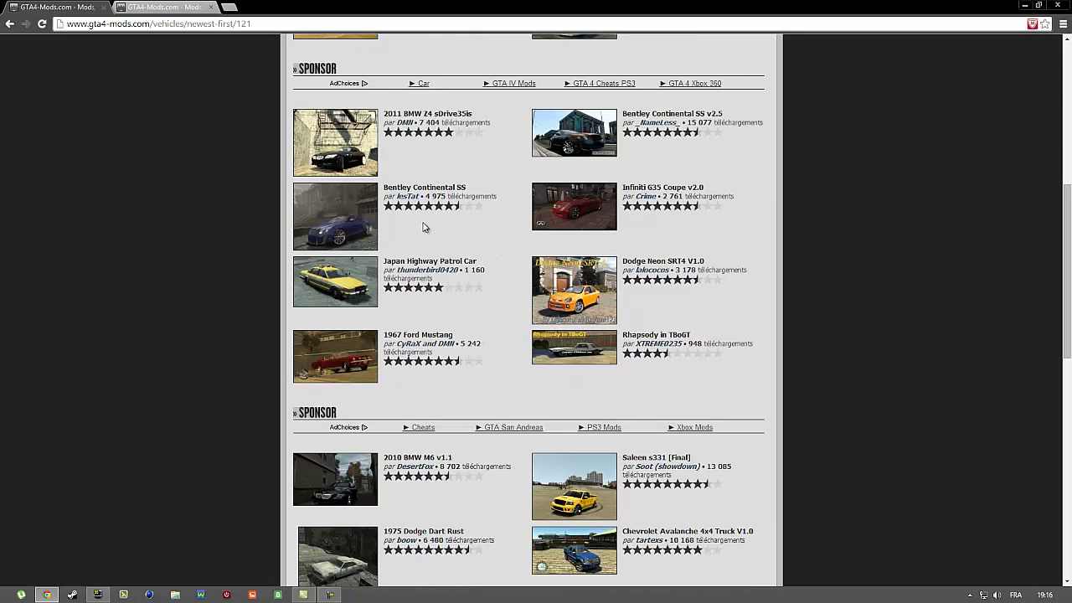
pyautogui.scroll(-1, 423, 226)
pyautogui.scroll(-2, 423, 226)
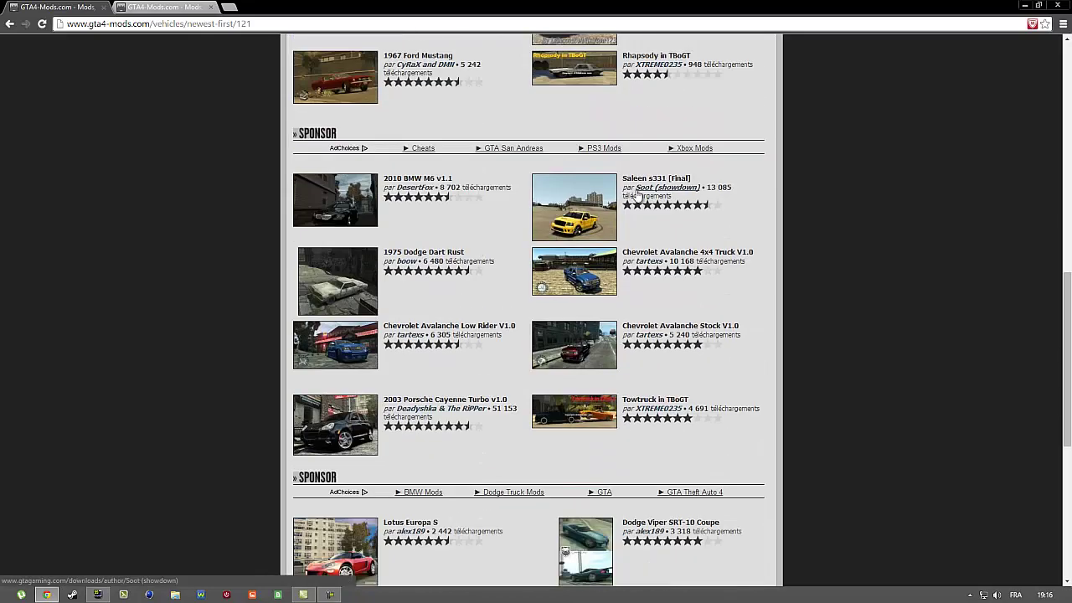
pyautogui.scroll(-1, 509, 268)
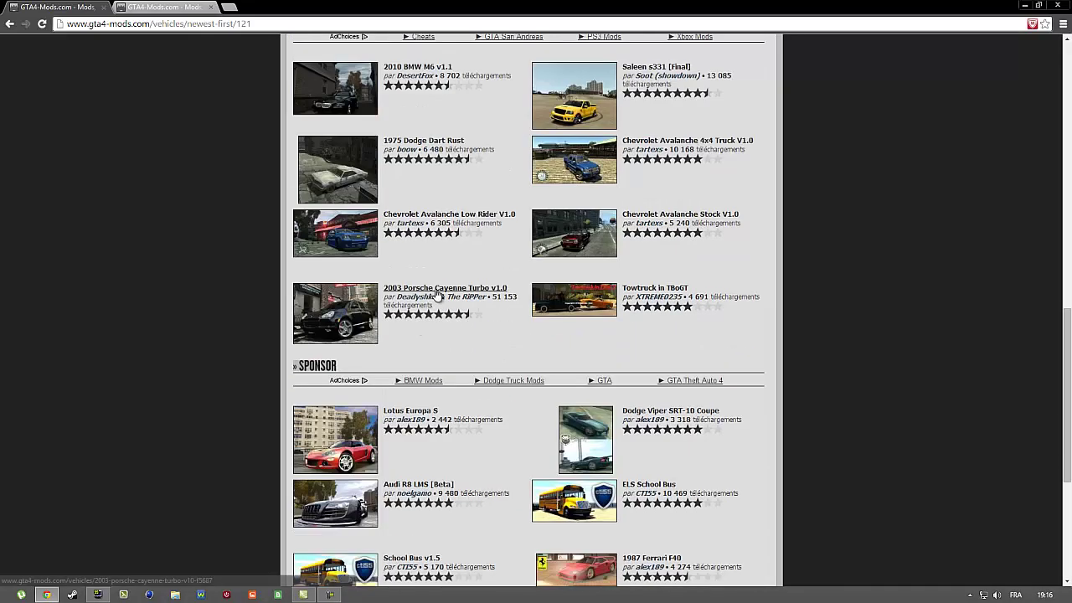
pyautogui.scroll(-1, 438, 297)
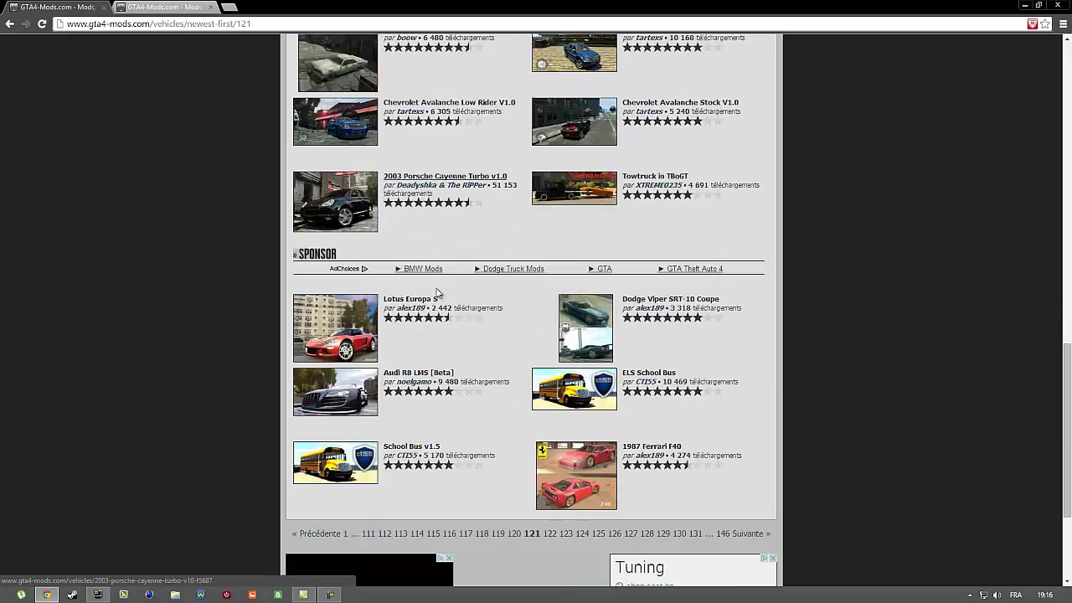
pyautogui.scroll(-1, 502, 369)
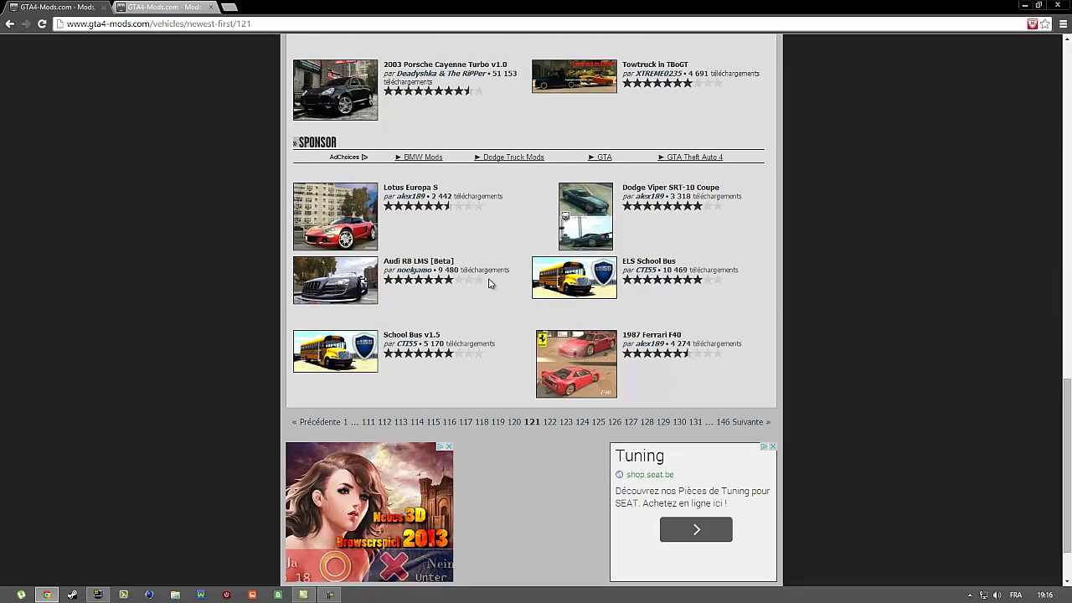
# Step: Open page 117 of the vehicle mods list and look through its entries, including the General Lee v1.1 link's options
pyautogui.click(470, 423)
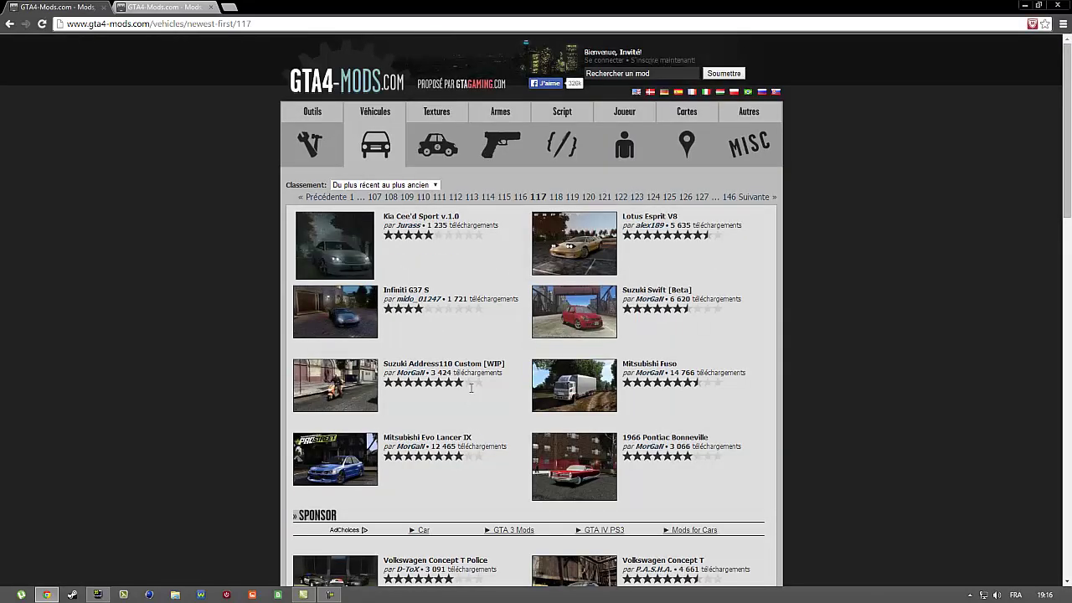
pyautogui.scroll(-3, 472, 388)
pyautogui.scroll(-7, 455, 369)
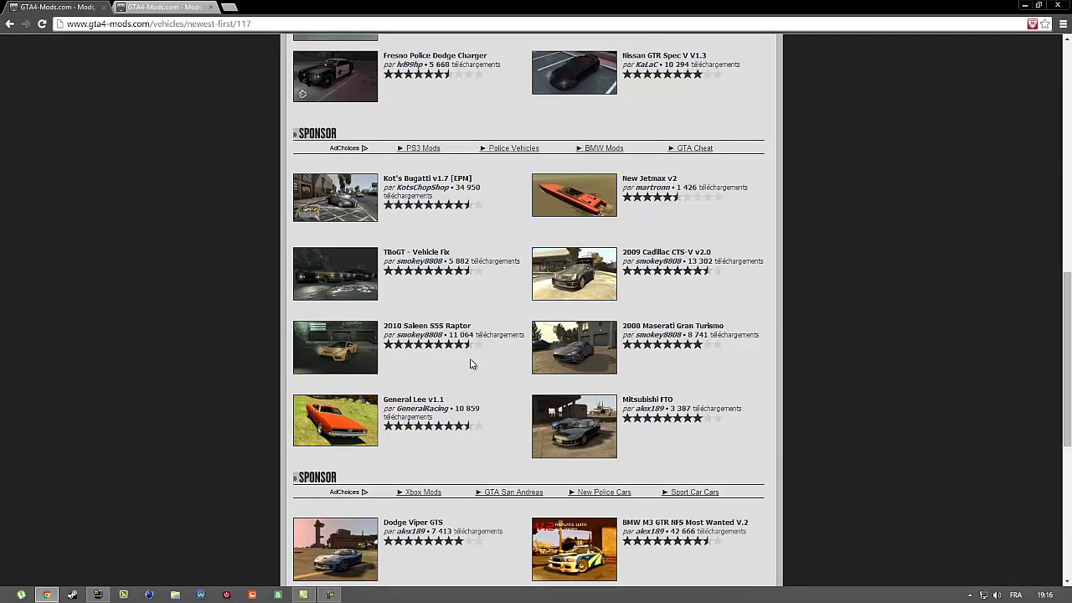
pyautogui.rightClick(398, 401)
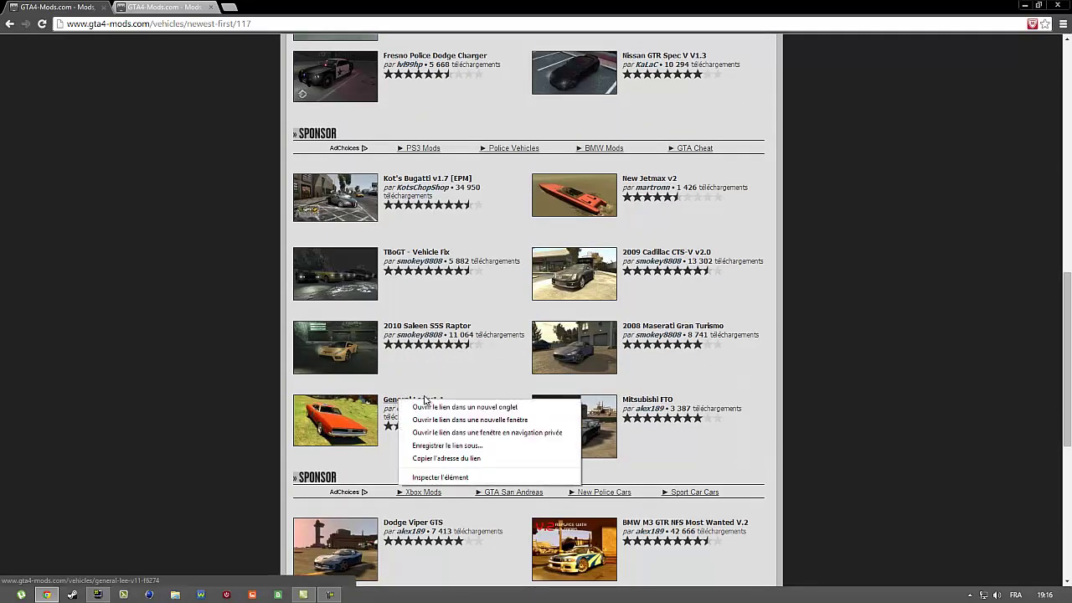
pyautogui.click(1068, 294)
pyautogui.scroll(-5, 908, 314)
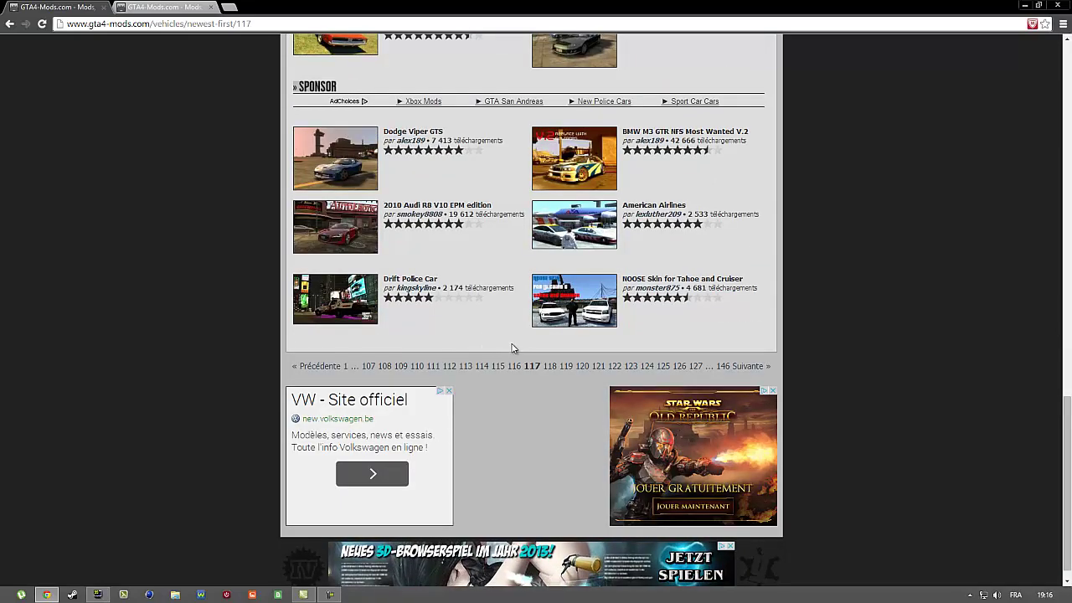
# Step: Open page 118 of the vehicle mods list and examine its entries down to the page links
pyautogui.click(549, 366)
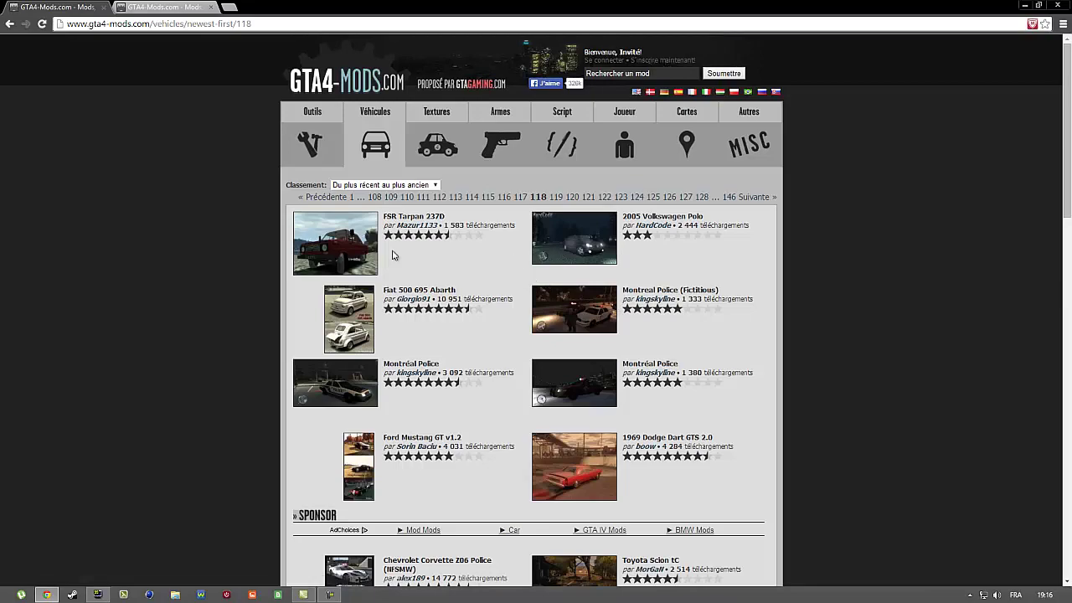
pyautogui.scroll(-4, 392, 254)
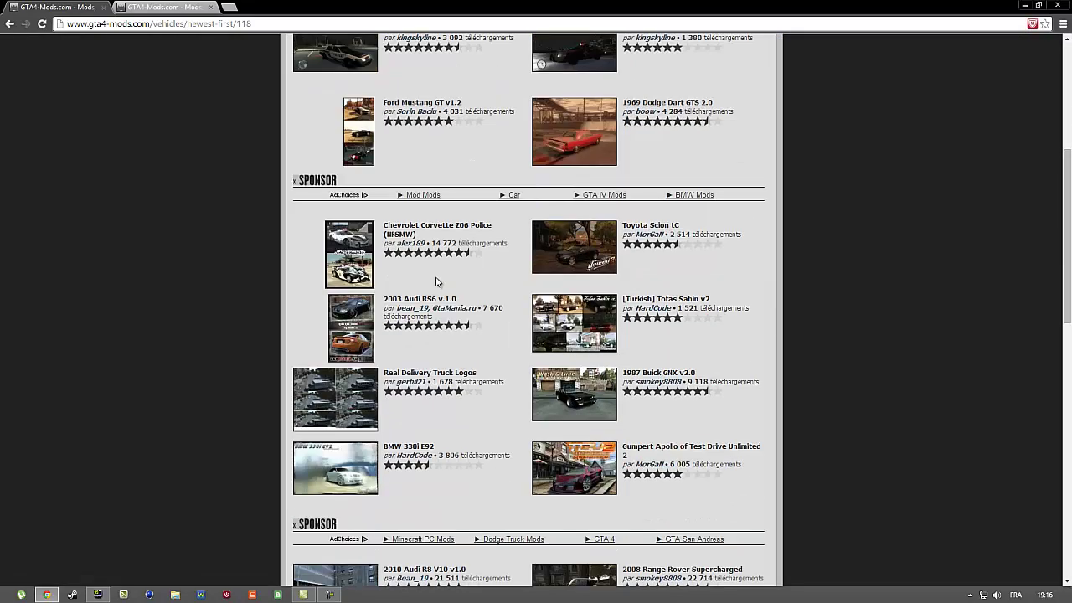
pyautogui.scroll(-6, 436, 282)
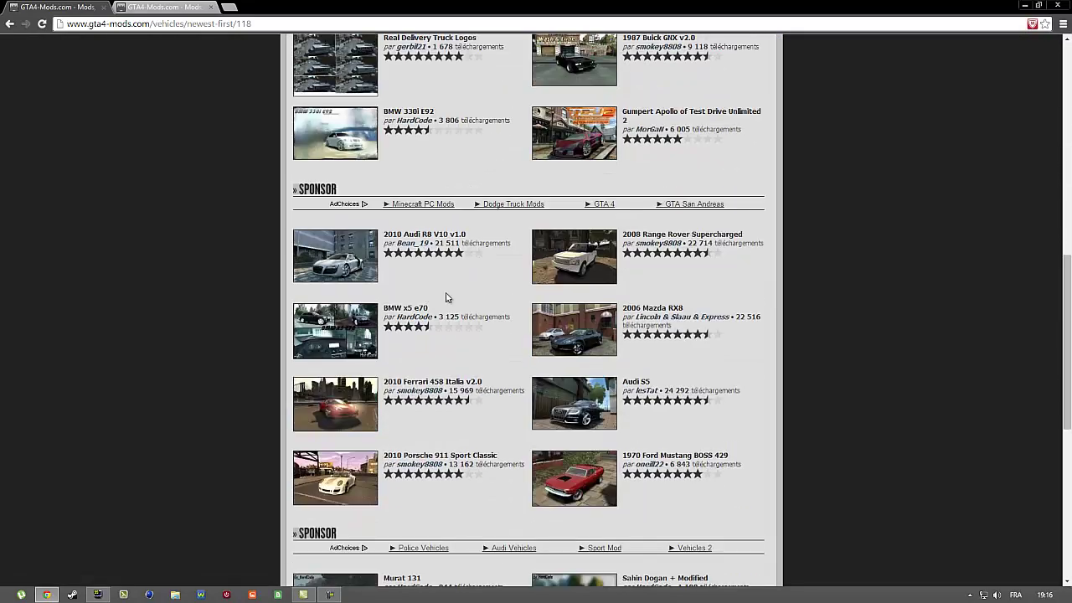
pyautogui.scroll(-4, 347, 328)
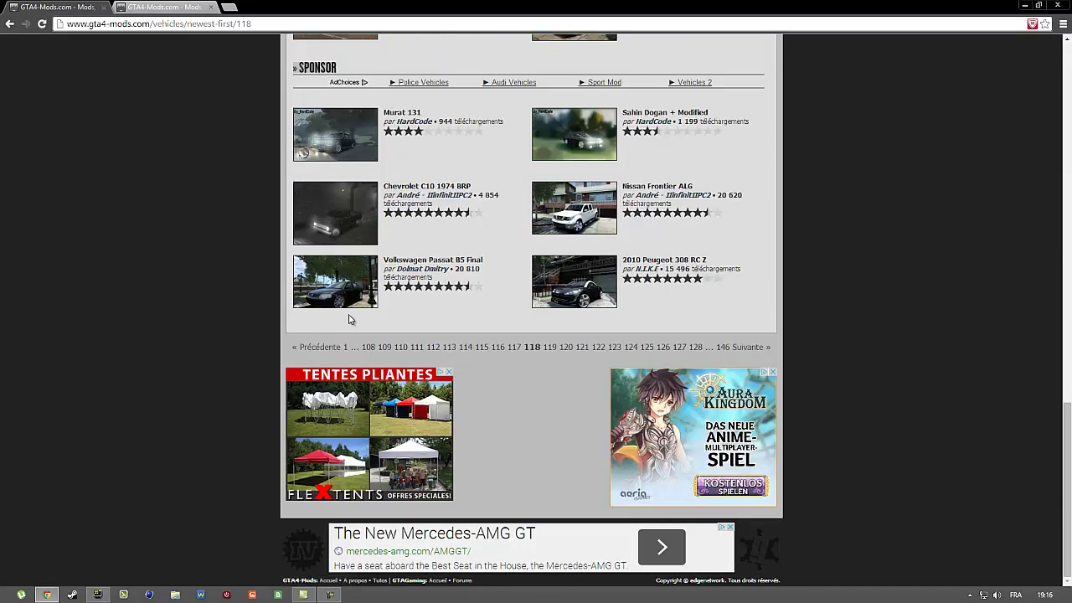
# Step: Go to page 114 of the vehicle mods list and review all the vehicles offered there
pyautogui.click(462, 348)
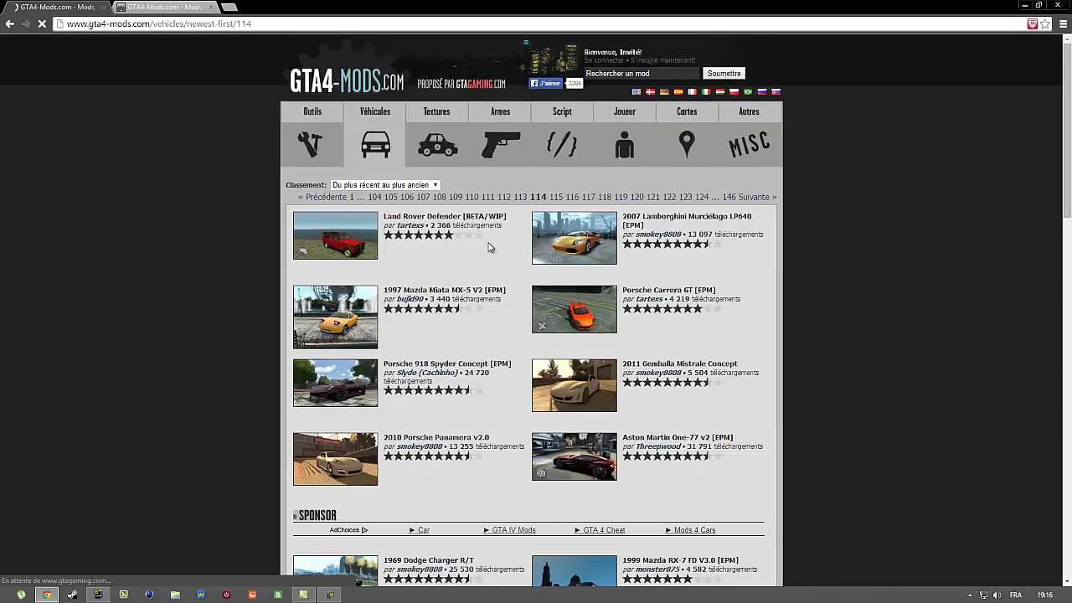
pyautogui.scroll(-2, 491, 248)
pyautogui.scroll(-2, 596, 172)
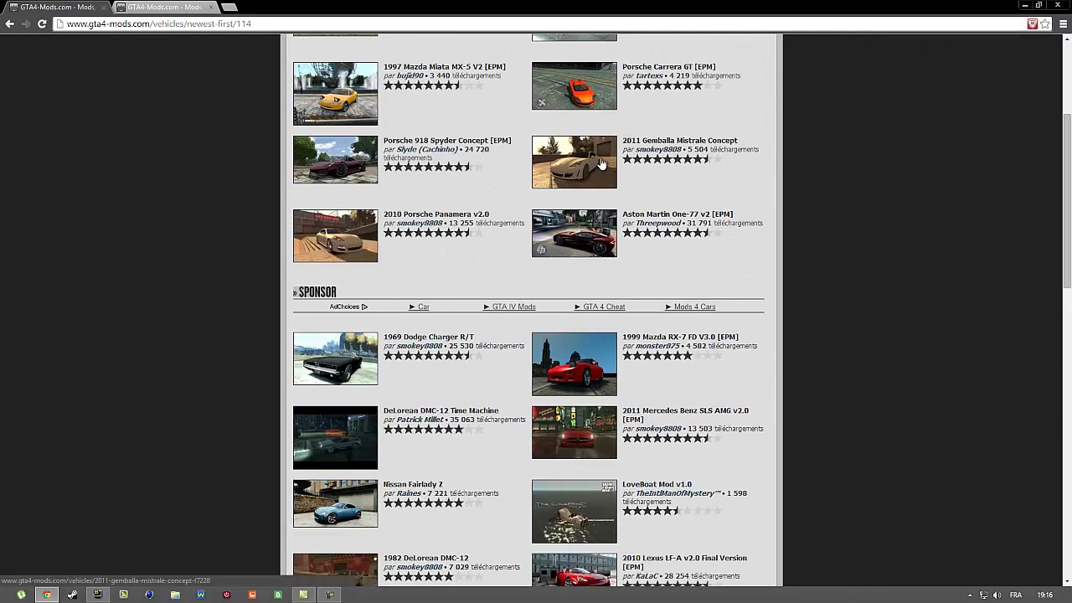
pyautogui.scroll(-2, 586, 150)
pyautogui.scroll(-2, 514, 173)
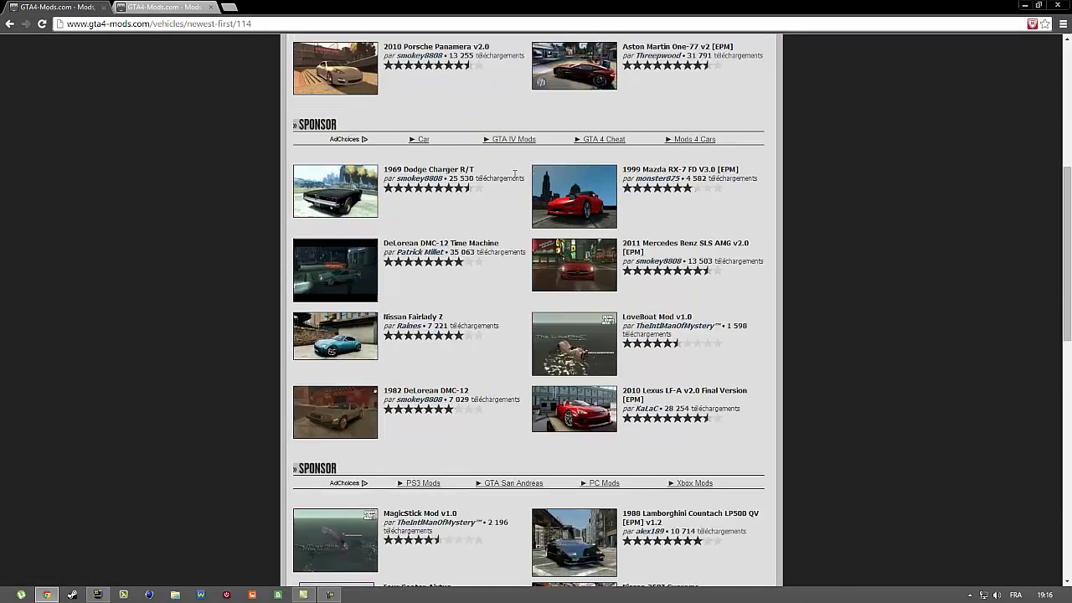
pyautogui.scroll(-3, 501, 186)
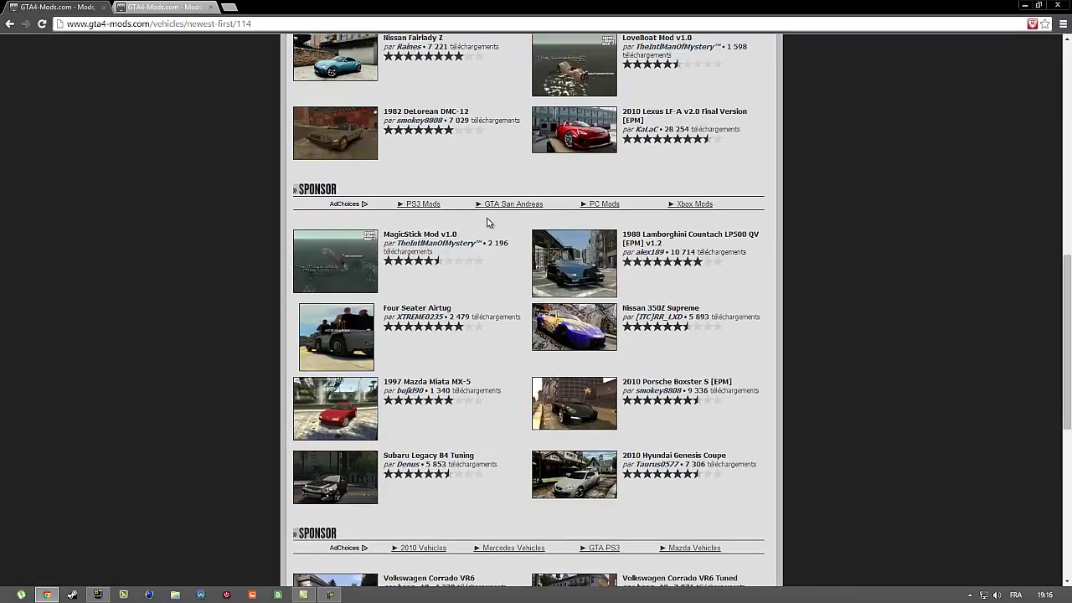
pyautogui.scroll(-2, 488, 223)
pyautogui.scroll(-3, 488, 224)
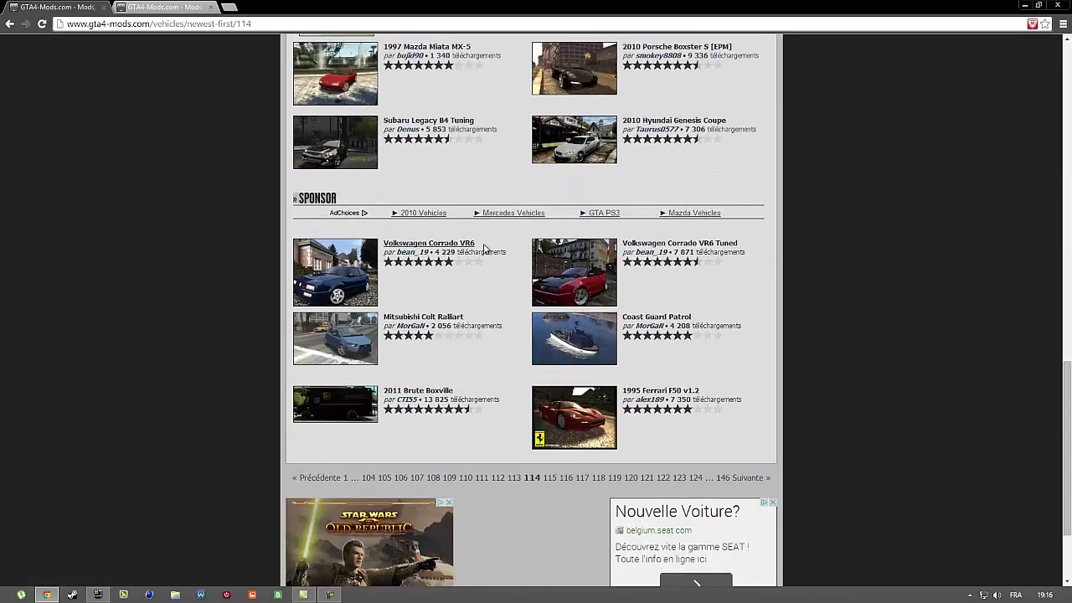
pyautogui.scroll(-2, 442, 378)
# Step: Go to page 109 of the vehicle mods list and look over its vehicles for one to install
pyautogui.click(450, 347)
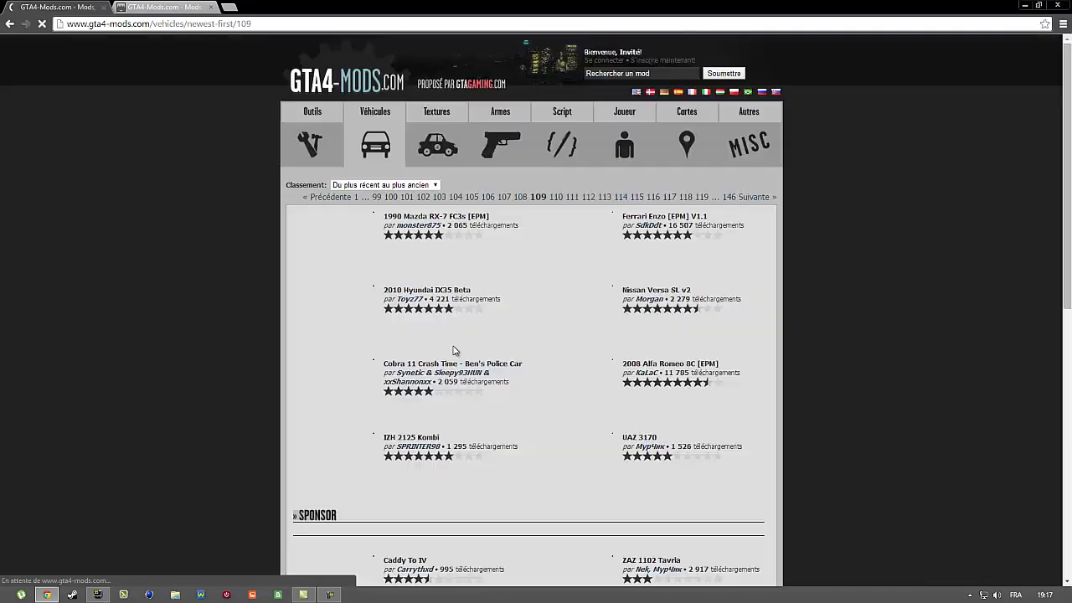
pyautogui.scroll(-5, 471, 277)
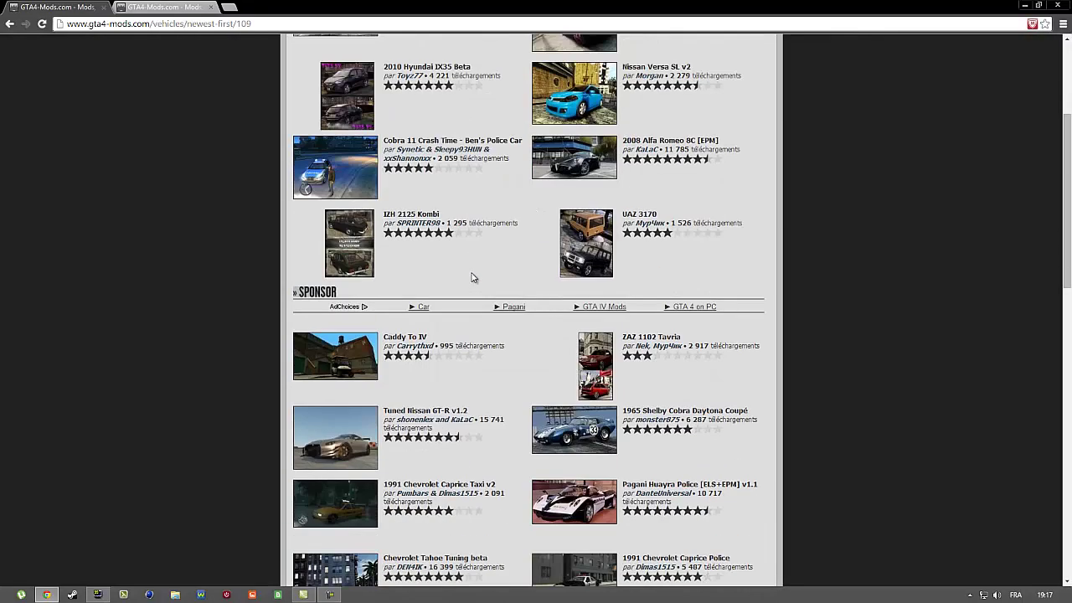
pyautogui.scroll(-1, 471, 277)
pyautogui.scroll(-1, 472, 278)
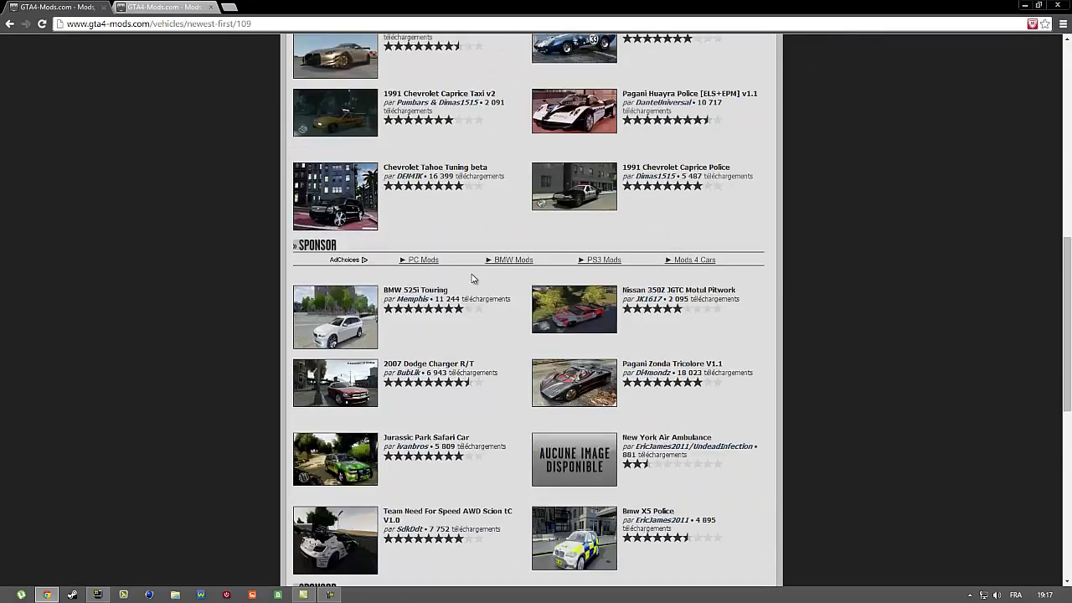
pyautogui.scroll(-2, 449, 290)
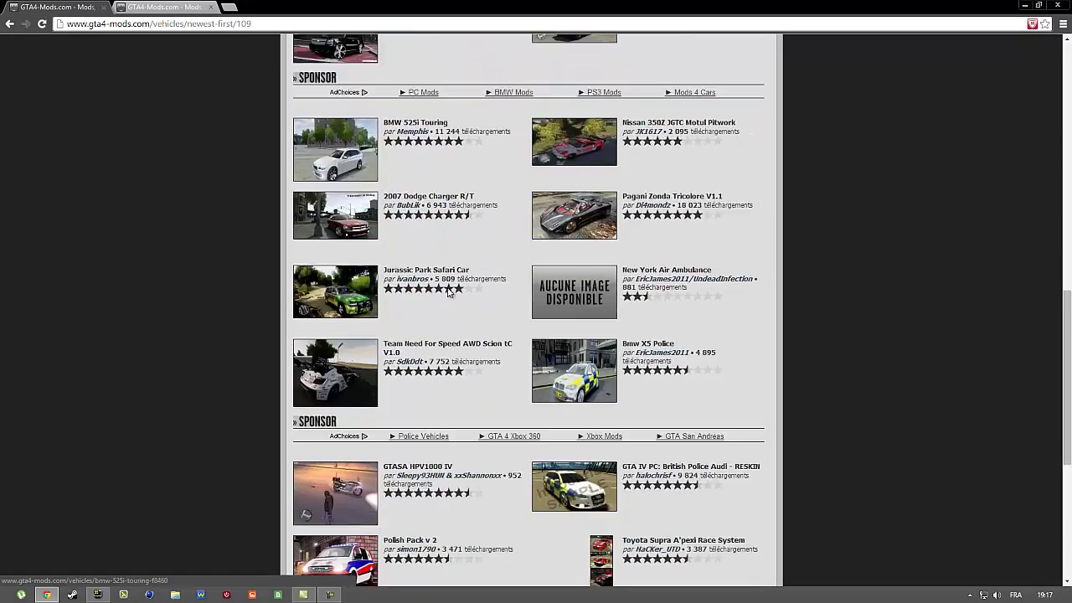
pyautogui.scroll(-2, 448, 291)
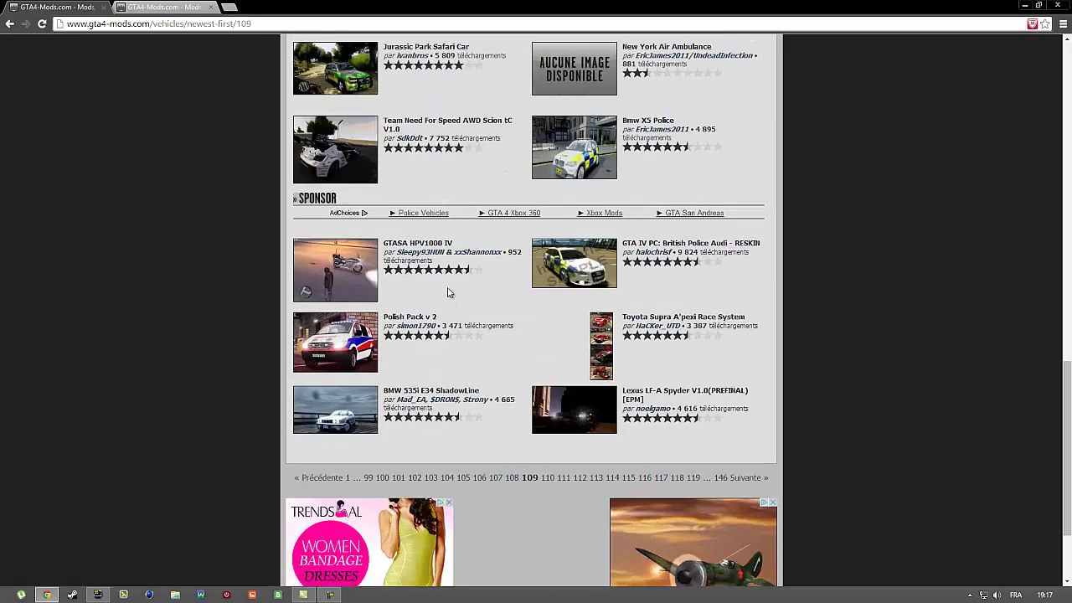
pyautogui.scroll(2, 448, 292)
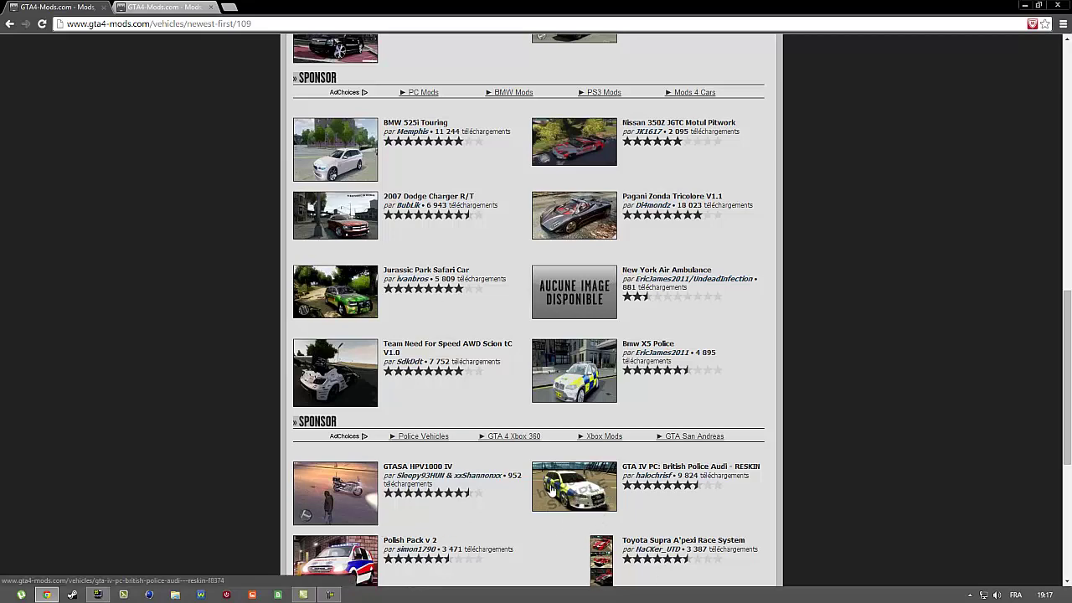
pyautogui.scroll(-5, 433, 315)
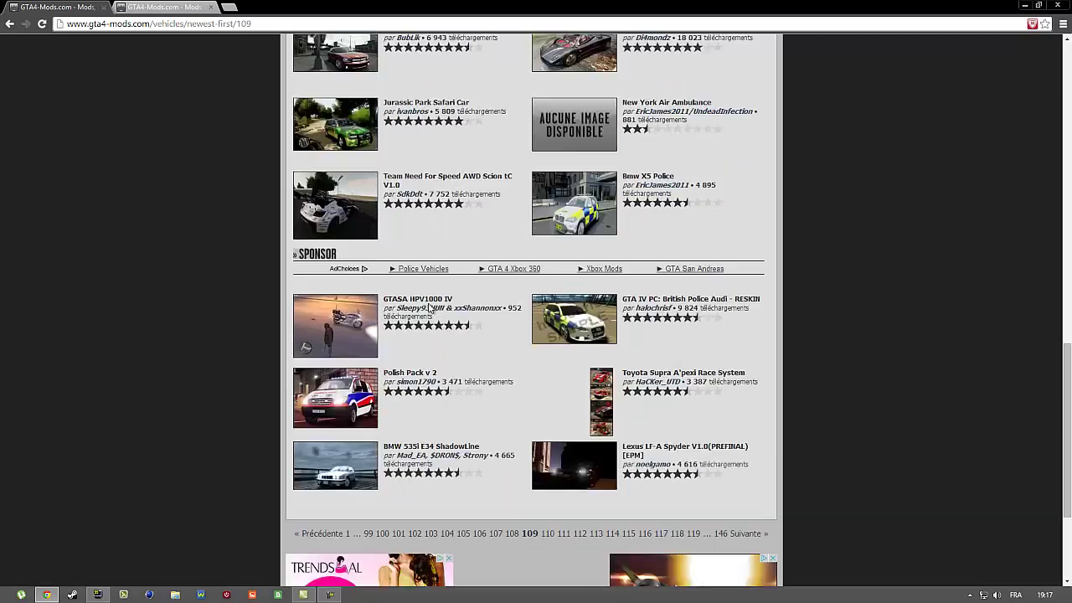
# Step: Open page 105 of the vehicle mods list and look through its entries, returning to the Mercedes Sprinter mods
pyautogui.click(463, 348)
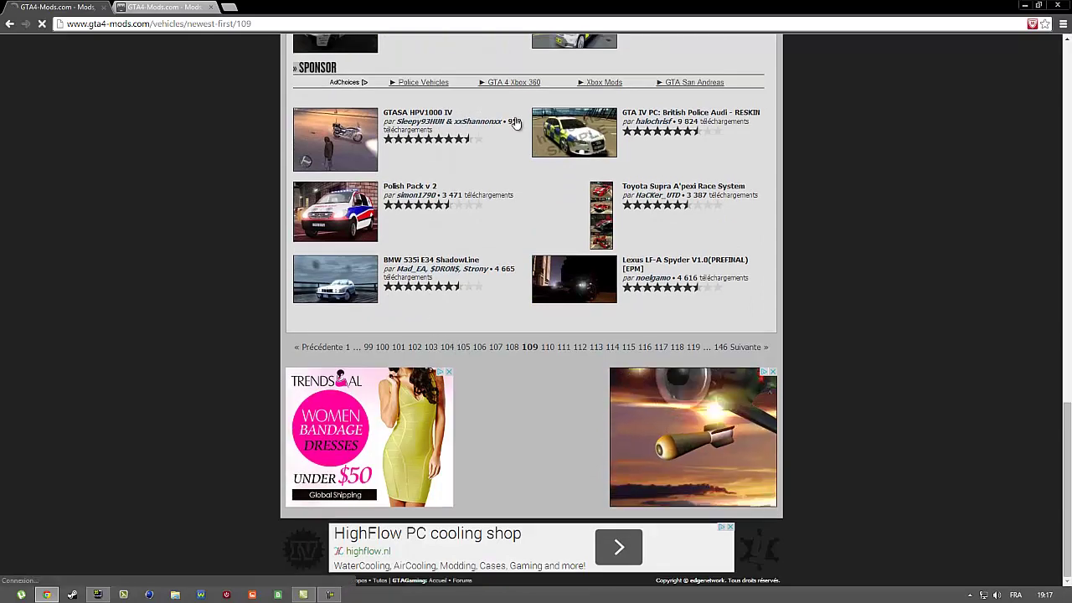
pyautogui.scroll(-3, 514, 207)
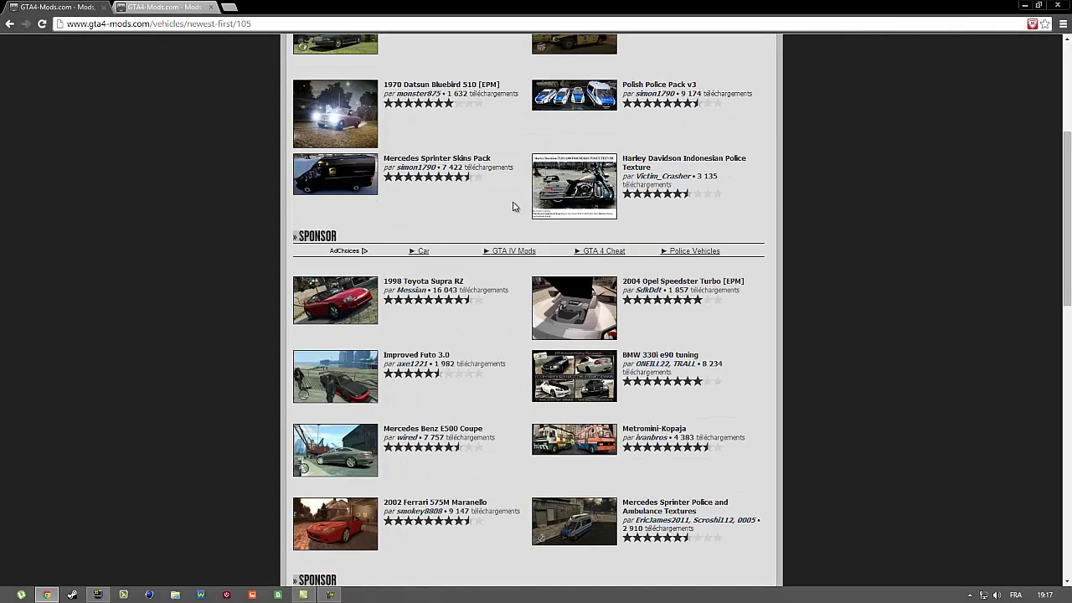
pyautogui.scroll(-2, 511, 206)
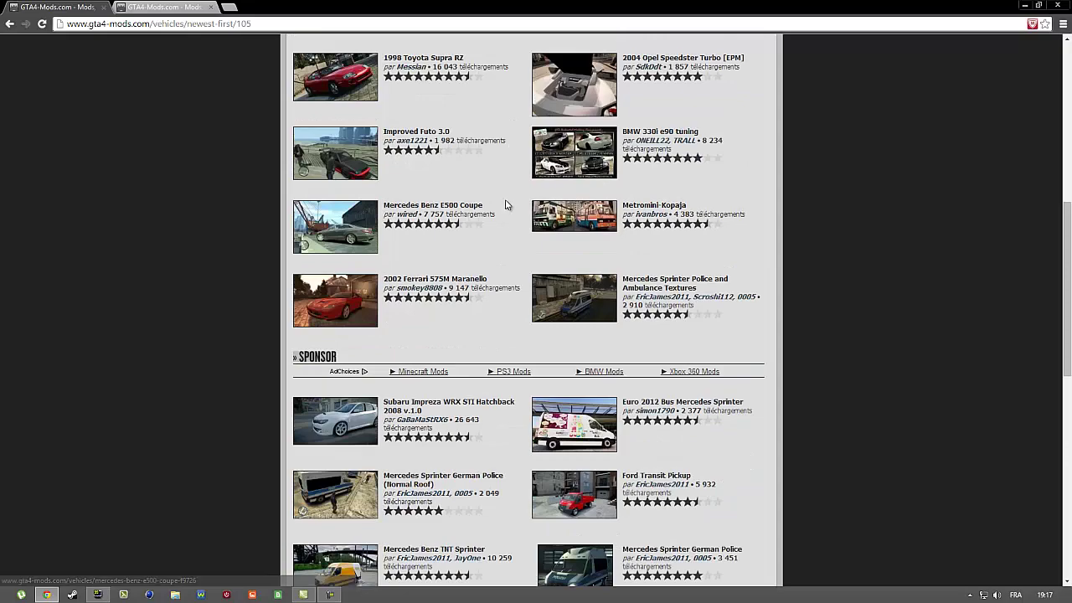
pyautogui.scroll(-2, 536, 261)
pyautogui.scroll(-5, 533, 262)
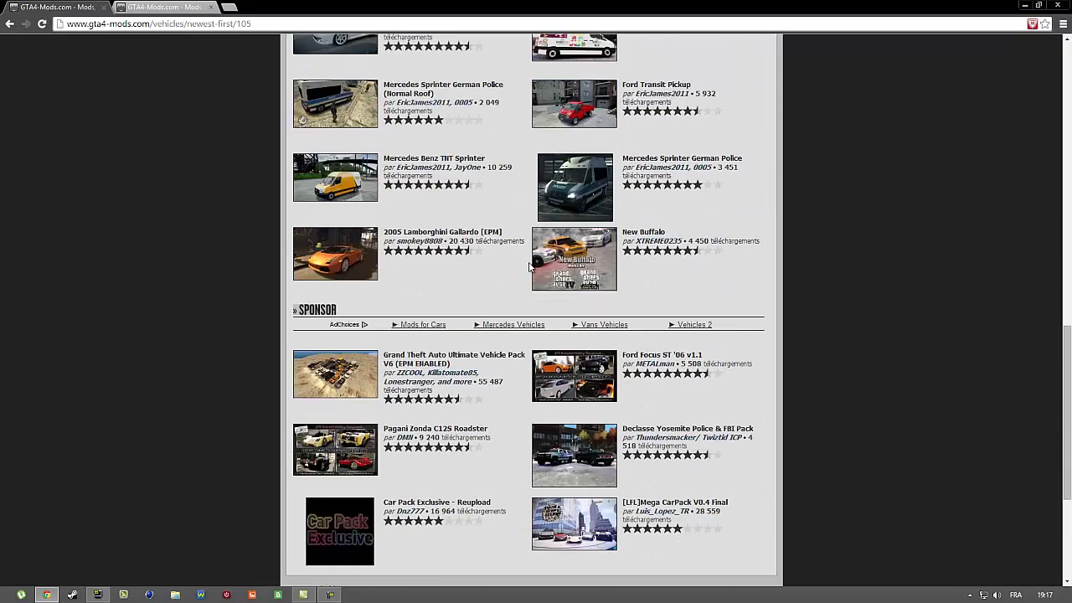
pyautogui.scroll(3, 530, 261)
pyautogui.scroll(3, 528, 265)
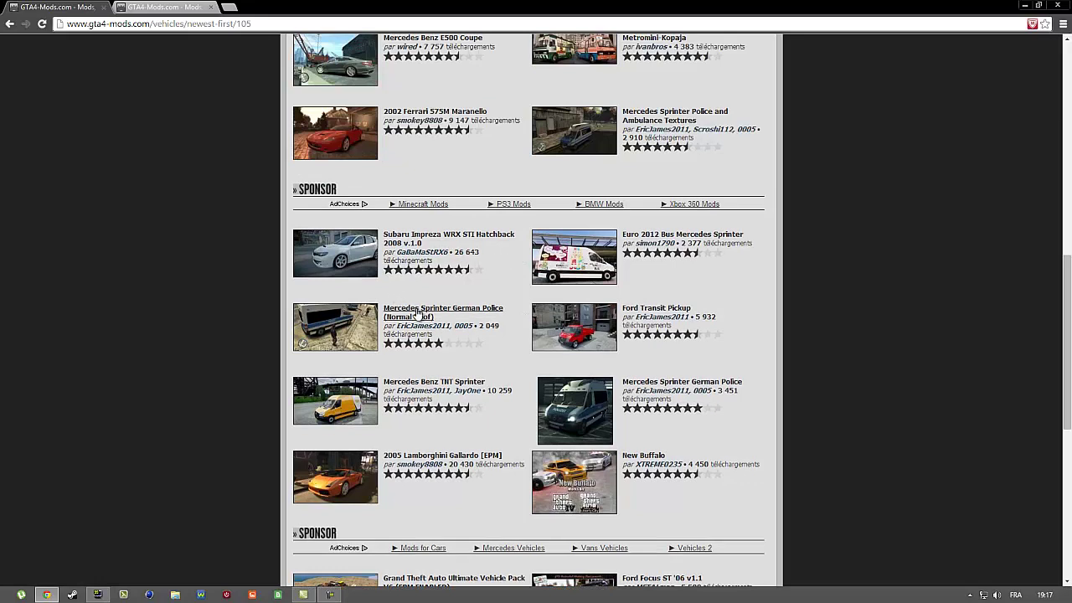
# Step: Open the Mercedes Sprinter German Police (Normal Roof), Mercedes Benz TNT Sprinter and Euro 2012 Bus Mercedes Sprinter links in new browser tabs
pyautogui.rightClick(413, 307)
pyautogui.click(456, 316)
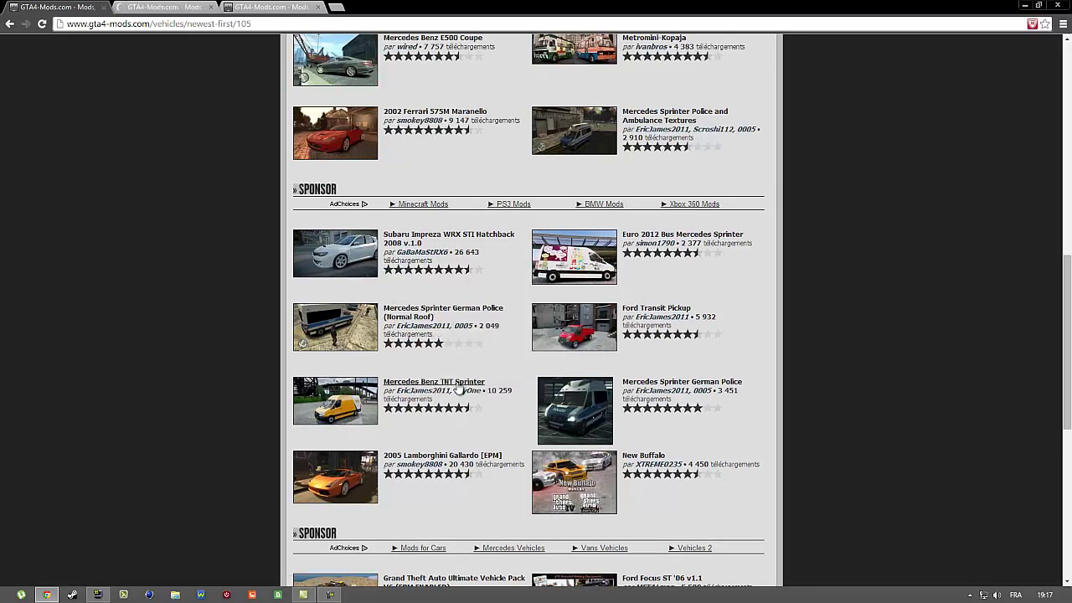
pyautogui.rightClick(459, 383)
pyautogui.click(473, 392)
pyautogui.rightClick(733, 237)
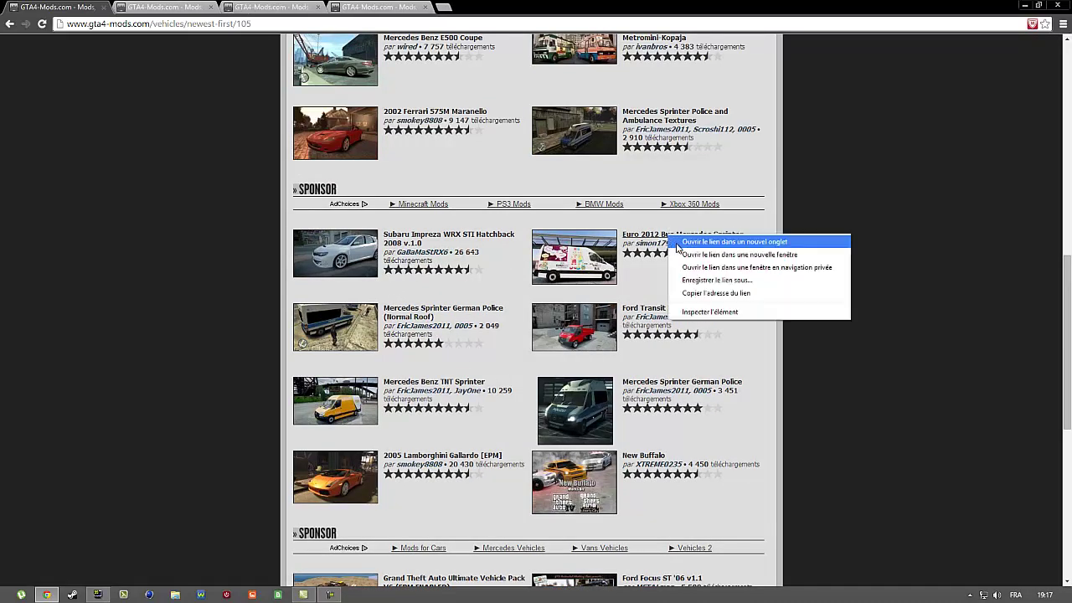
pyautogui.click(750, 245)
# Step: View the Mercedes Sprinter German Police (Normal Roof) page and close the leftover browser tab after the three mod pages
pyautogui.click(165, 6)
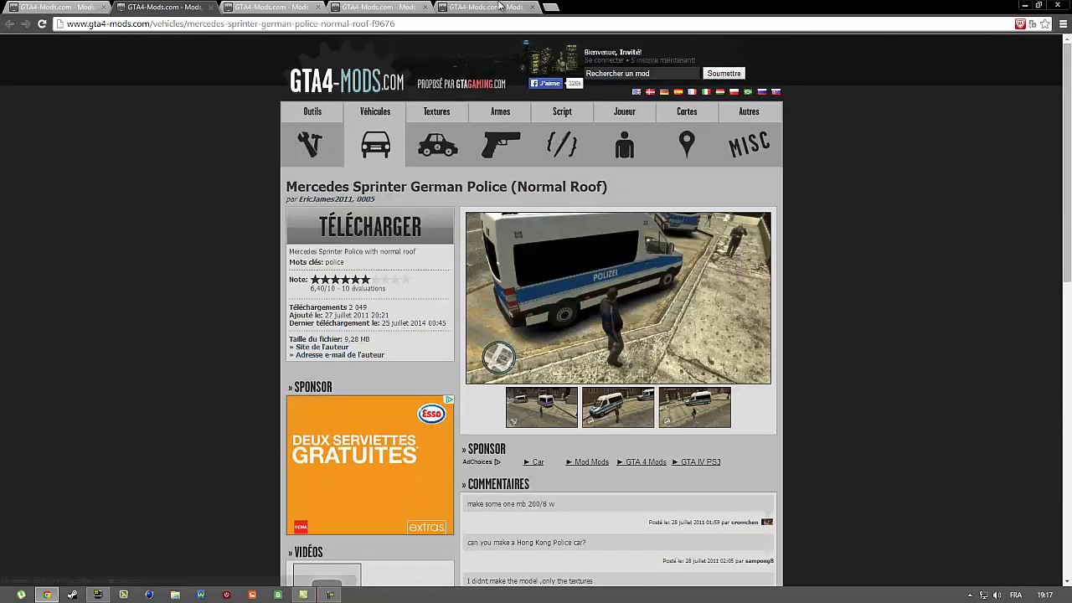
pyautogui.click(507, 7)
pyautogui.click(533, 8)
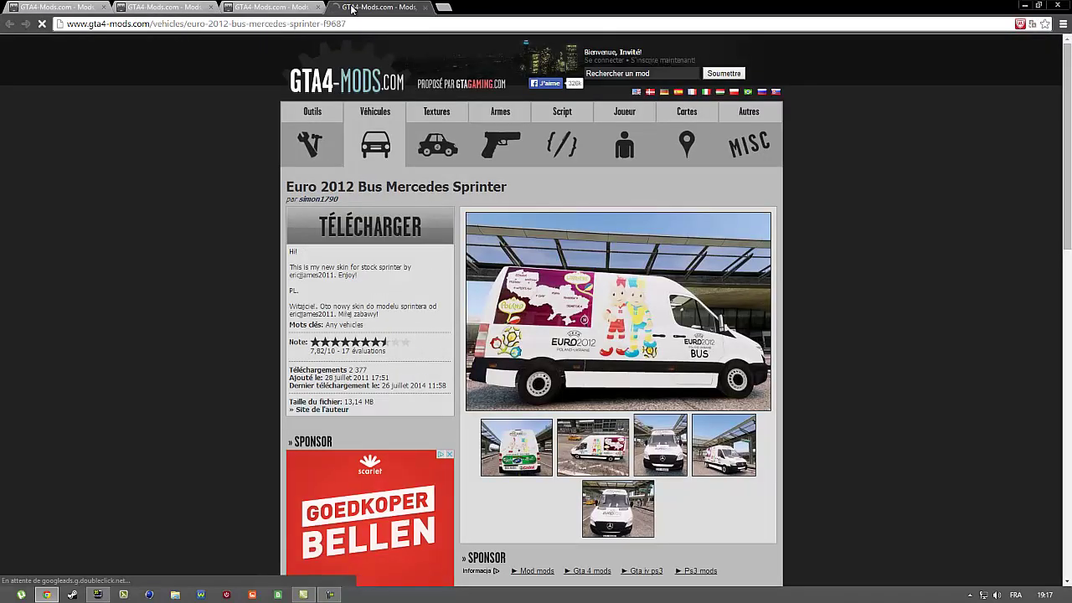
# Step: Review the German Police (Normal Roof), TNT Sprinter and Euro 2012 Bus mod pages one after another
pyautogui.click(172, 7)
pyautogui.hotkey('ctrl', 'Tab')
pyautogui.hotkey('ctrl', 'Tab')
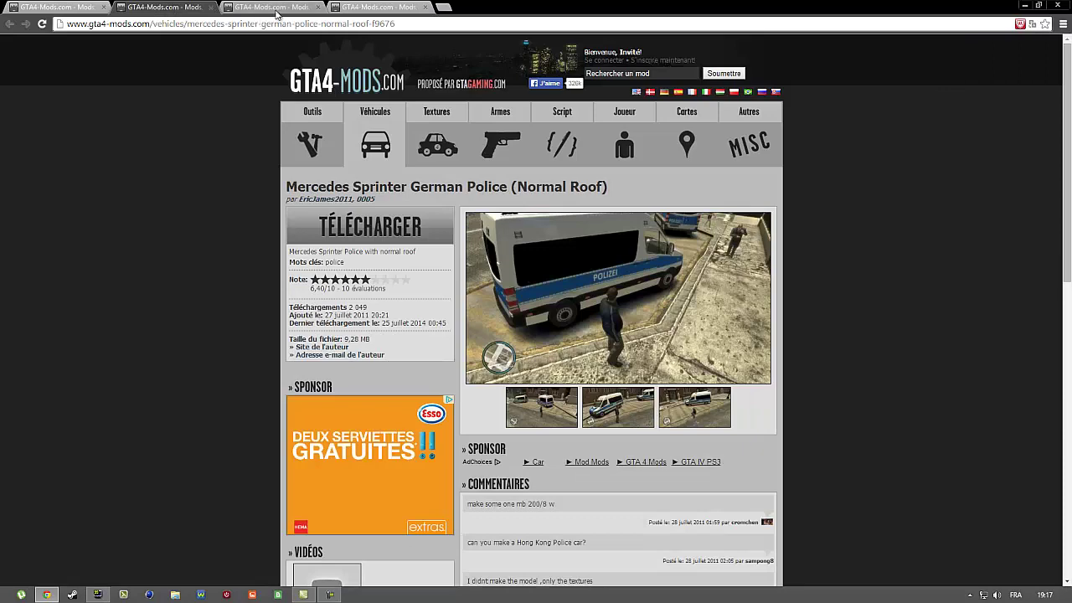
pyautogui.click(181, 8)
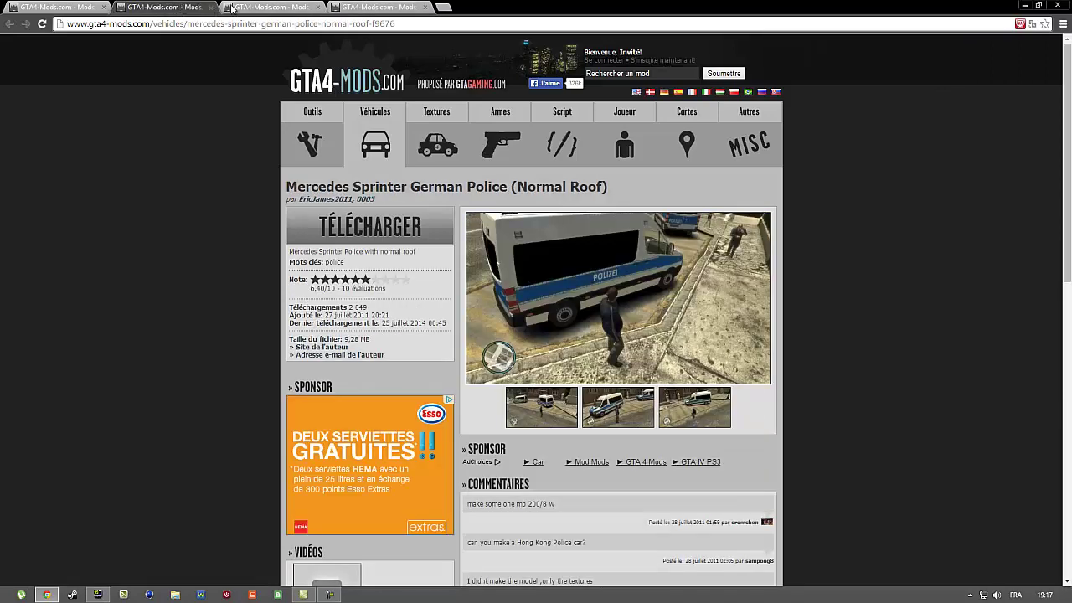
pyautogui.click(287, 6)
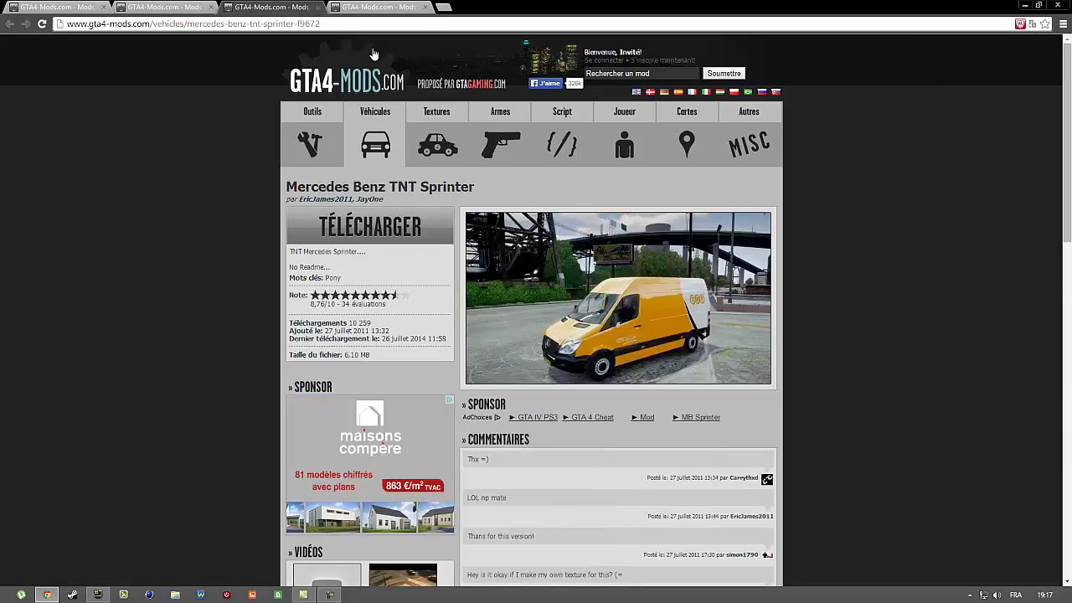
pyautogui.click(383, 7)
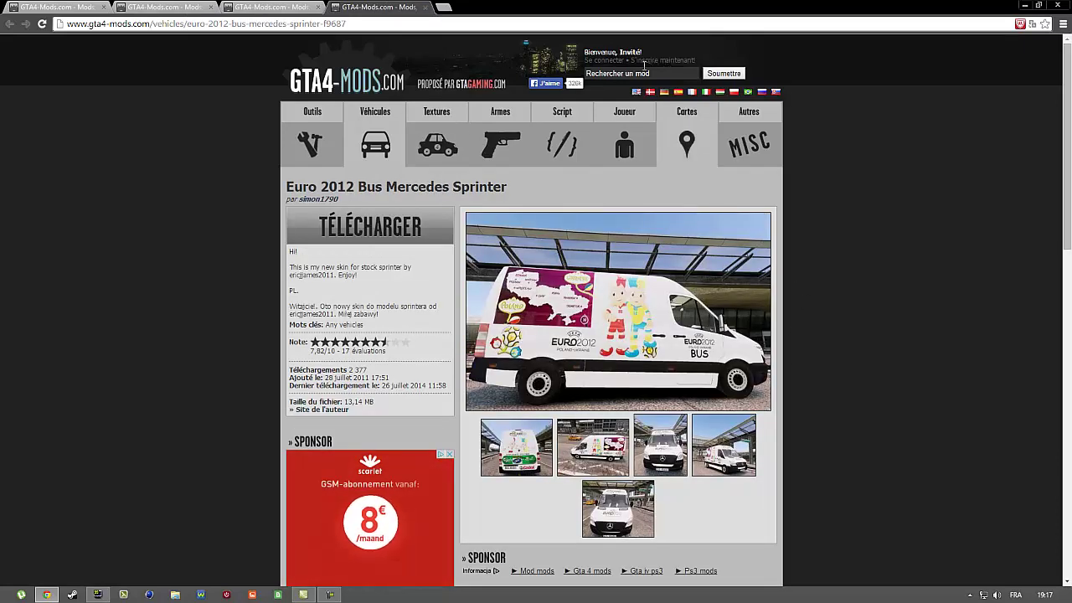
# Step: Download the Mercedes Sprinter German Police (Normal Roof), Mercedes Benz TNT Sprinter and Euro 2012 Bus Mercedes Sprinter mods from their pages
pyautogui.click(153, 5)
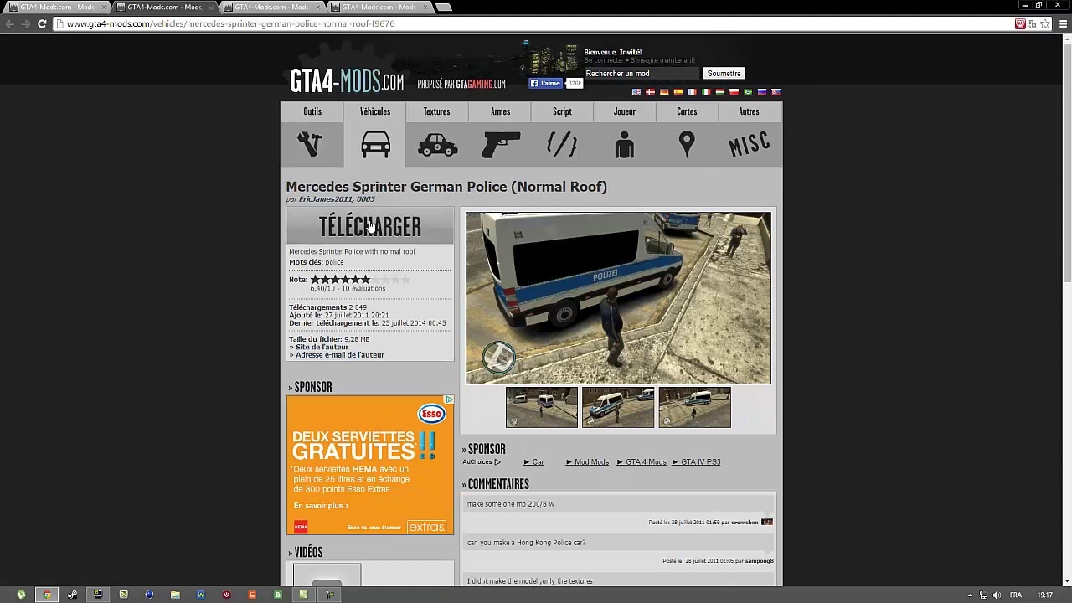
pyautogui.click(419, 222)
pyautogui.hotkey('ctrl', 'Tab')
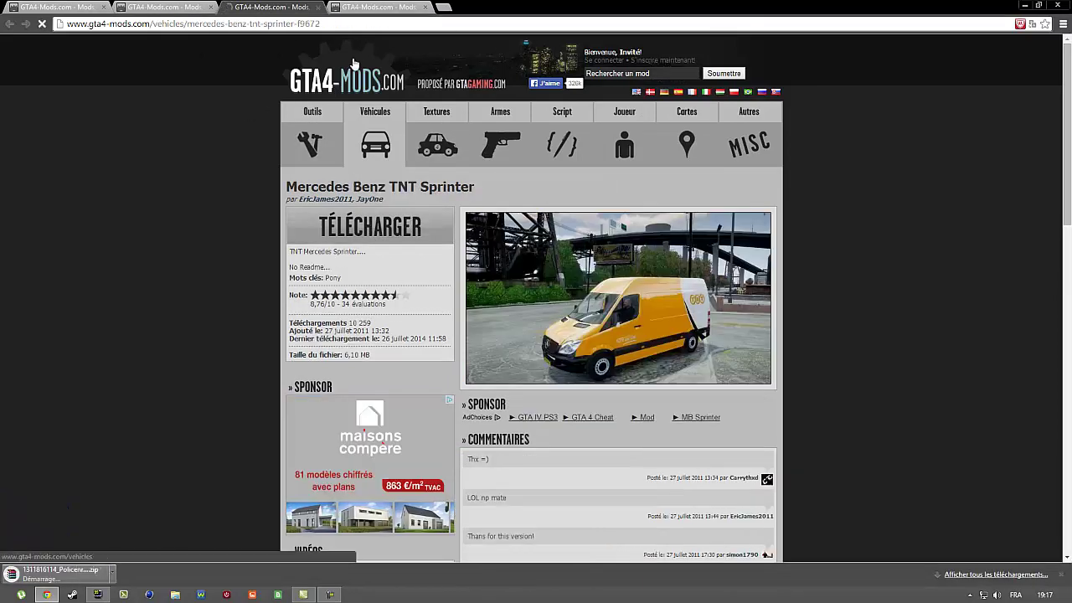
pyautogui.click(419, 220)
pyautogui.hotkey('ctrl', 'Tab')
pyautogui.click(362, 228)
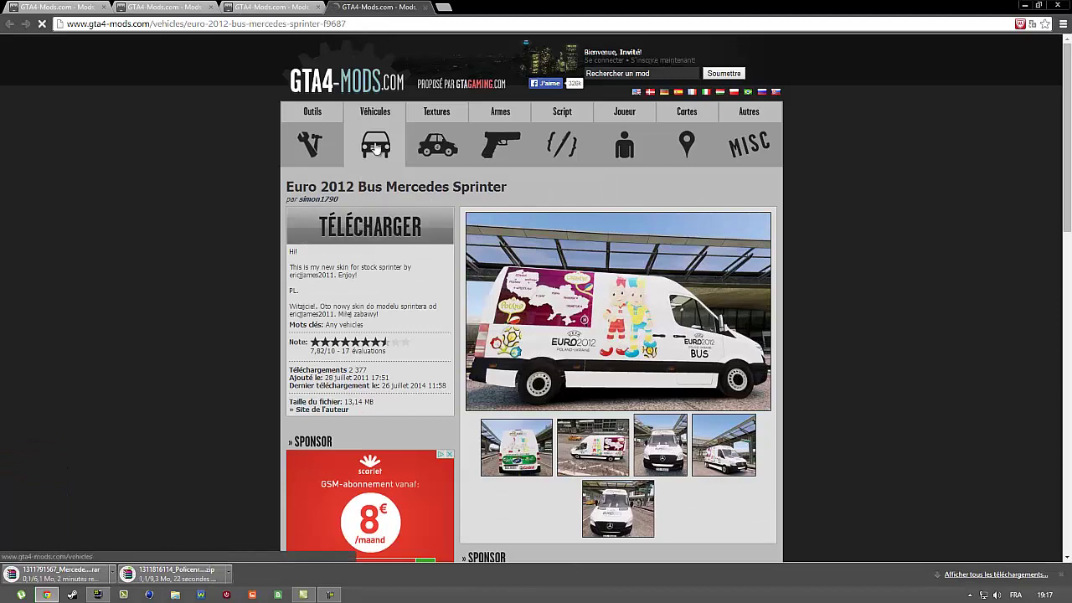
# Step: Close the Euro 2012 Bus and TNT Sprinter pages, and go to the site's Textures category
pyautogui.click(426, 6)
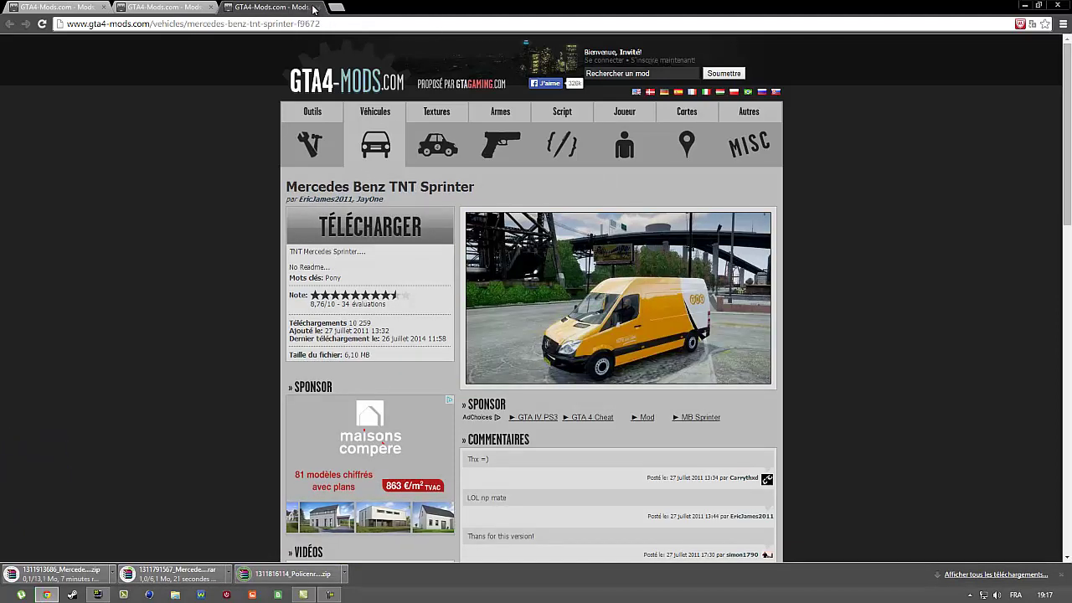
pyautogui.click(320, 6)
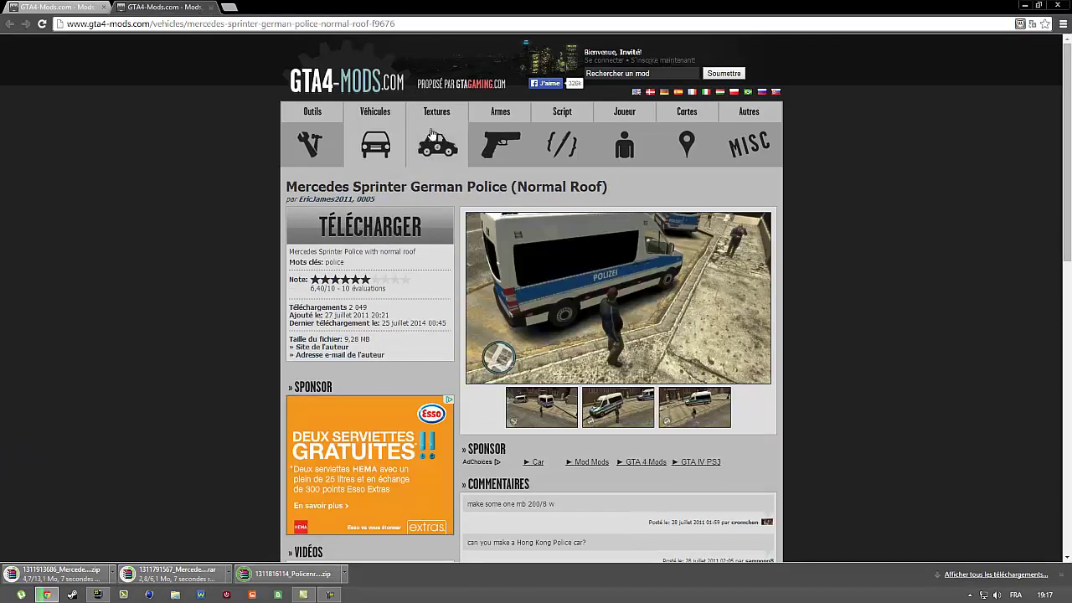
pyautogui.click(419, 156)
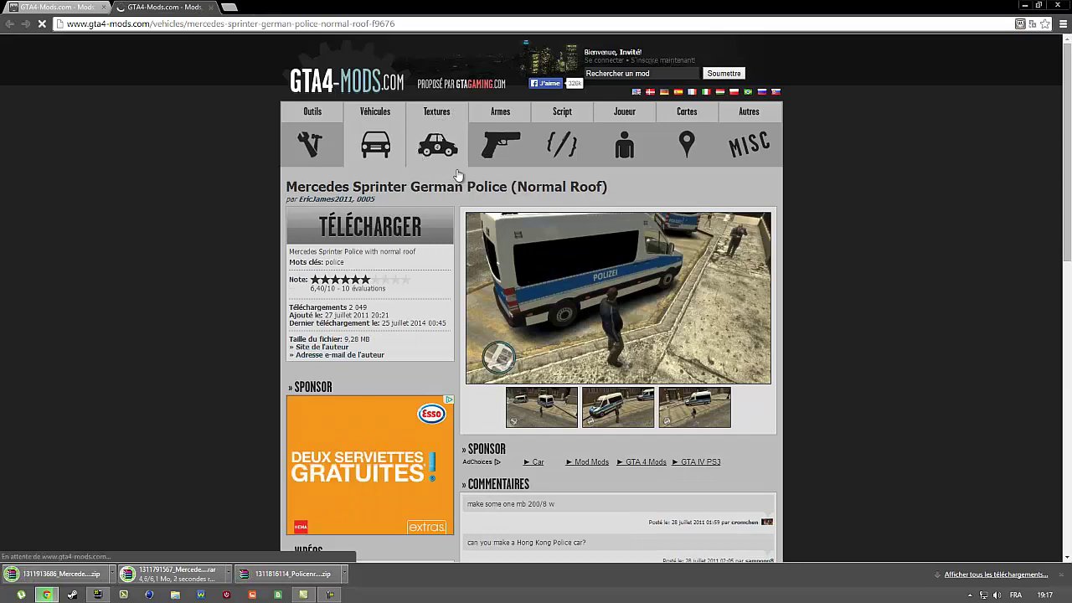
# Step: Look through the Textures listing, then close its tab and return to the vehicles listing
pyautogui.scroll(-2, 483, 278)
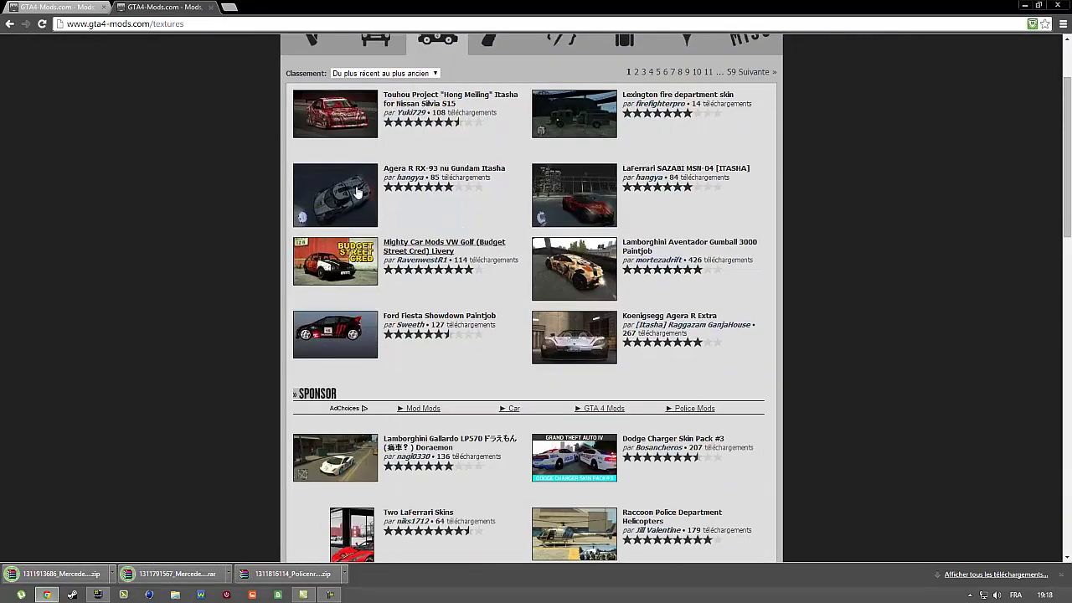
pyautogui.click(212, 7)
pyautogui.scroll(-5, 189, 146)
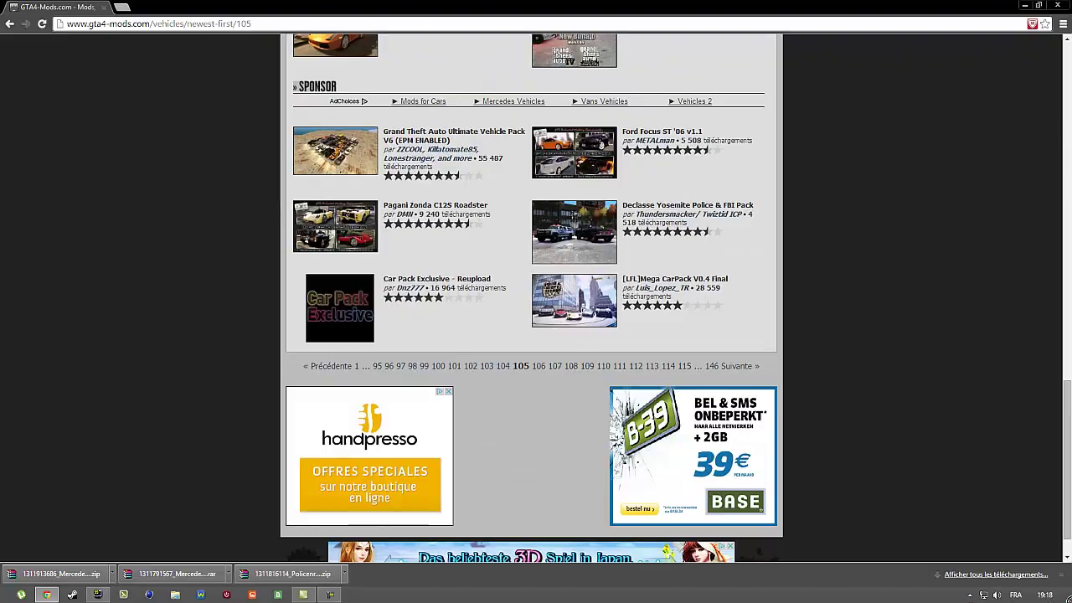
# Step: Copy the downloaded Policenroof, MercedesBenzTNT and MercedesSprinterEuro2012Bus archives from the browser's downloads onto the desktop in one row
pyautogui.moveTo(1068, 597); pyautogui.dragTo(374, 368)
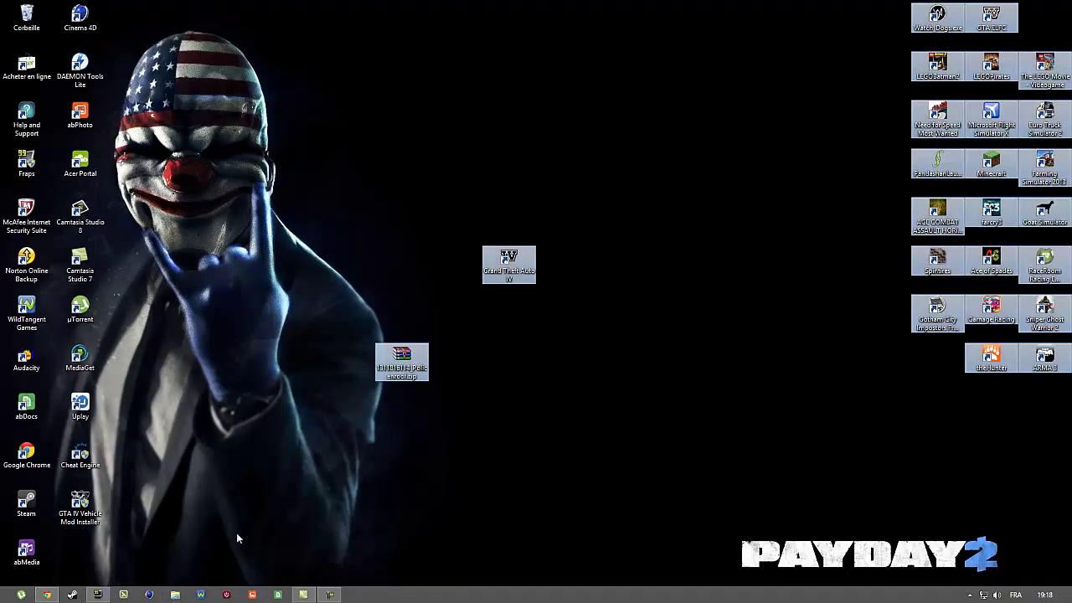
pyautogui.click(335, 497)
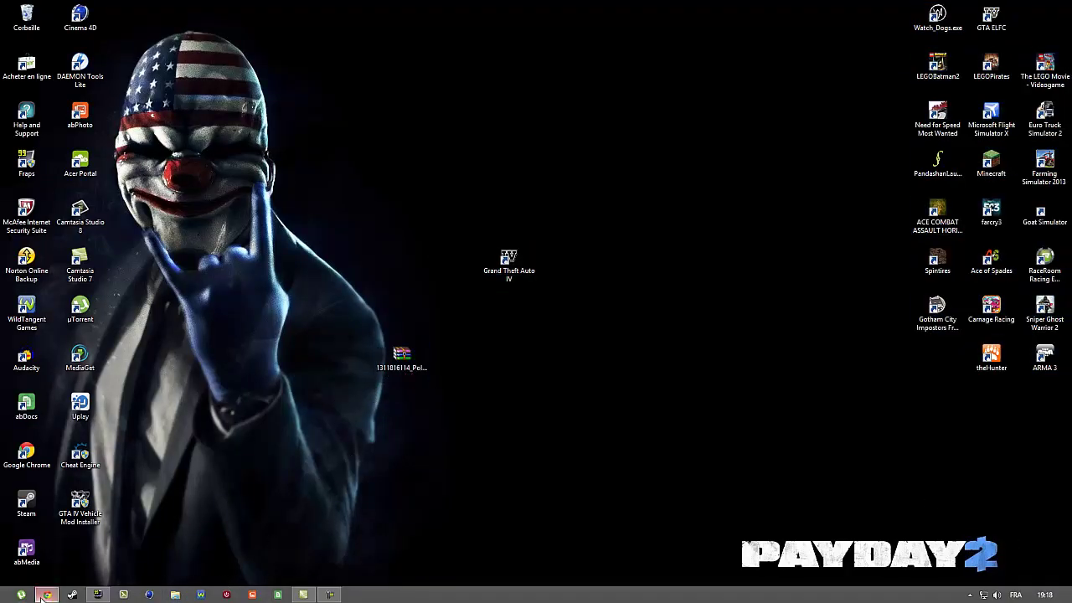
pyautogui.click(47, 595)
pyautogui.moveTo(172, 574); pyautogui.dragTo(509, 360)
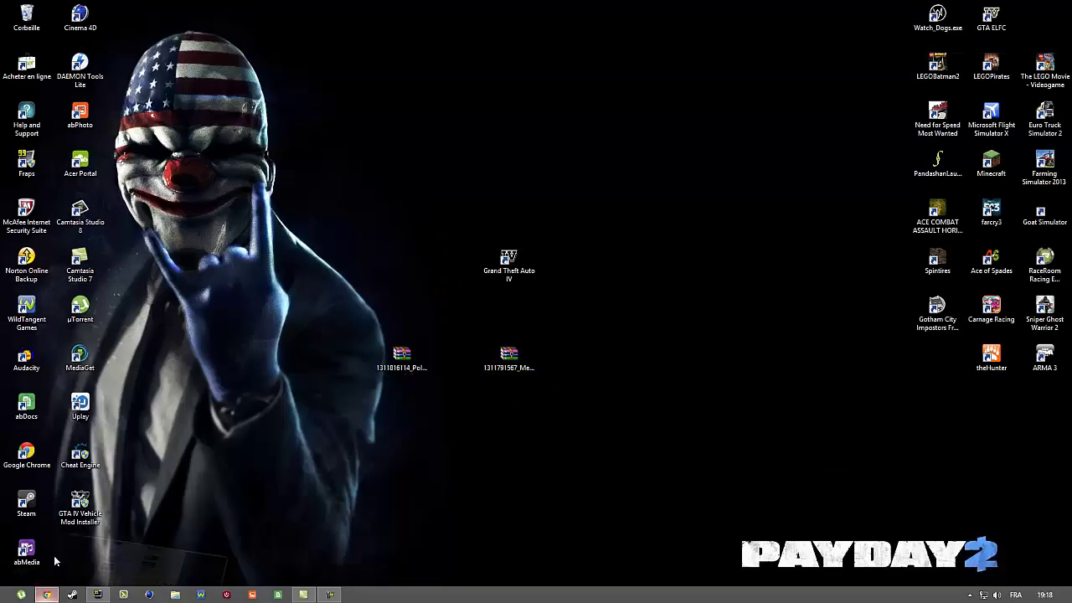
pyautogui.click(47, 595)
pyautogui.moveTo(59, 573); pyautogui.dragTo(626, 367)
pyautogui.moveTo(628, 311); pyautogui.dragTo(673, 375)
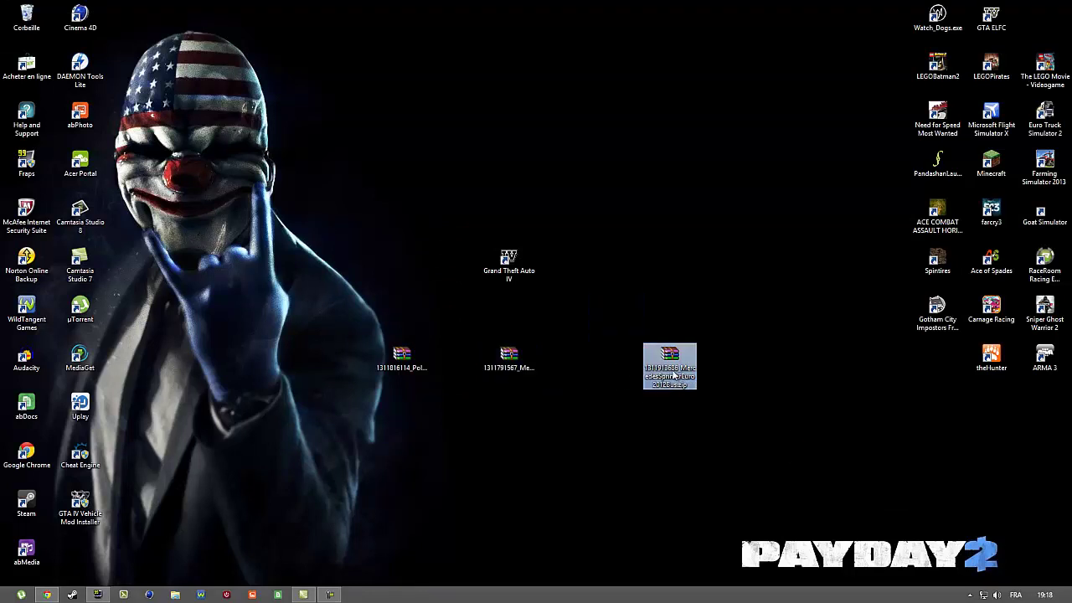
pyautogui.moveTo(741, 375); pyautogui.dragTo(725, 494)
# Step: Move the GTA IV Vehicle Mod Installer shortcut to the middle of the desktop, below the three archives
pyautogui.moveTo(81, 513); pyautogui.dragTo(518, 498)
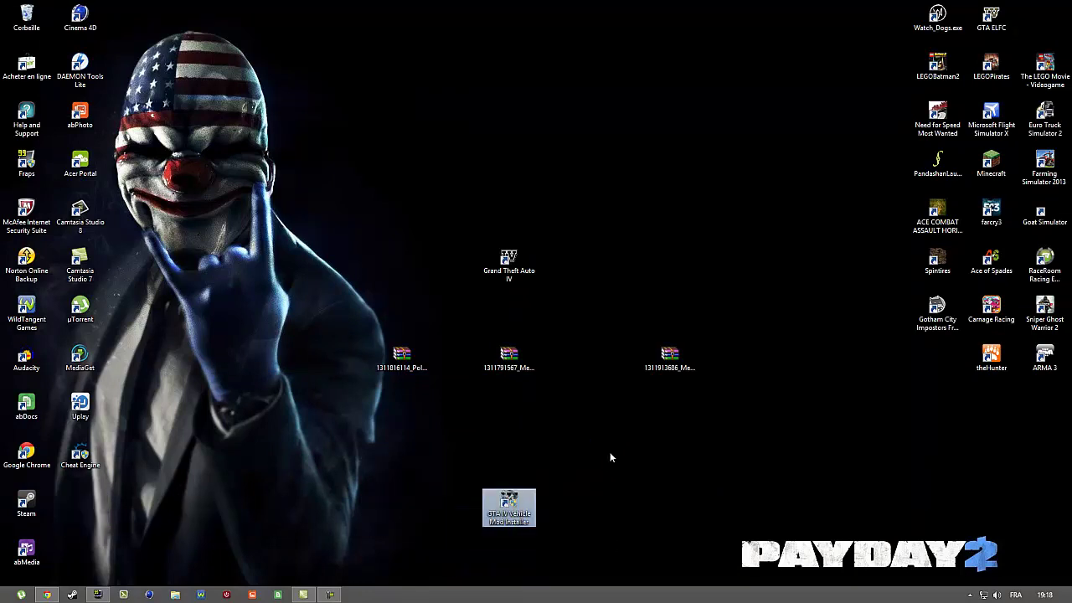
pyautogui.moveTo(608, 450); pyautogui.dragTo(464, 541)
pyautogui.moveTo(424, 477); pyautogui.dragTo(649, 576)
pyautogui.moveTo(600, 444); pyautogui.dragTo(468, 521)
pyautogui.click(299, 459)
pyautogui.click(402, 356)
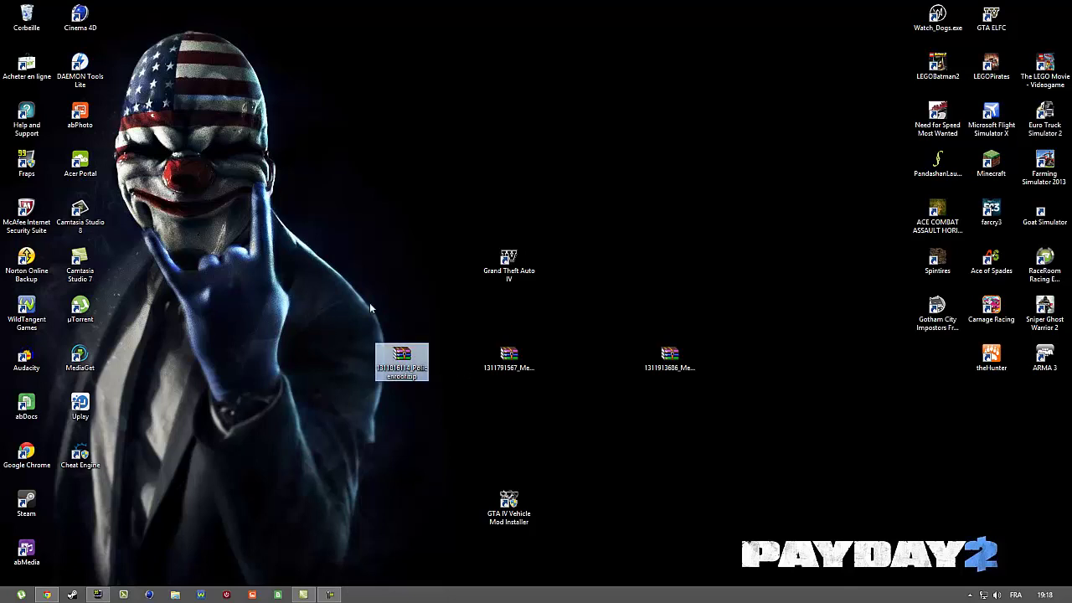
pyautogui.rightClick(397, 367)
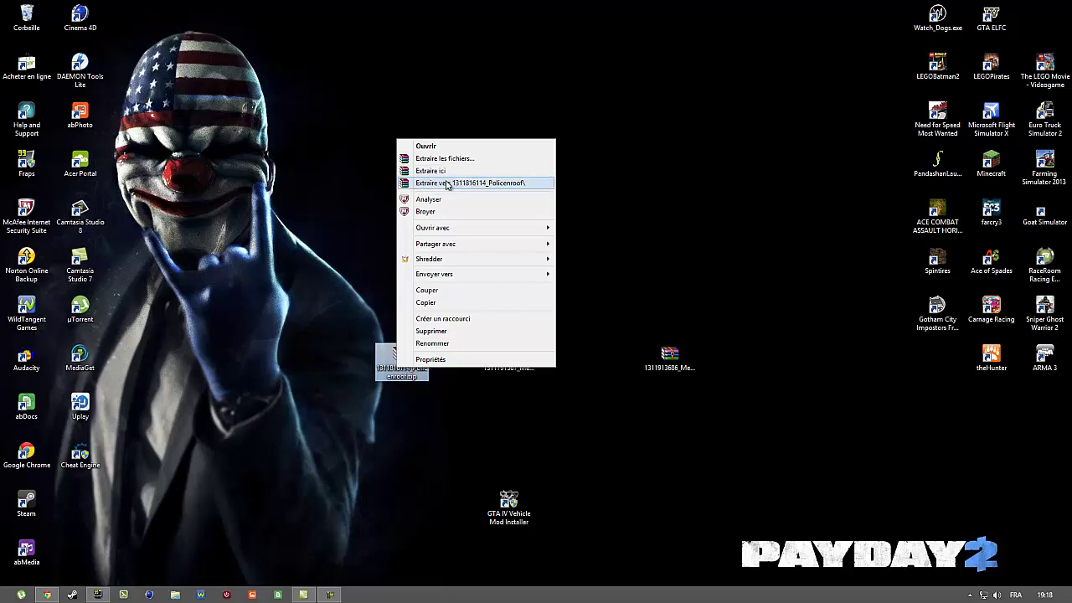
pyautogui.click(440, 186)
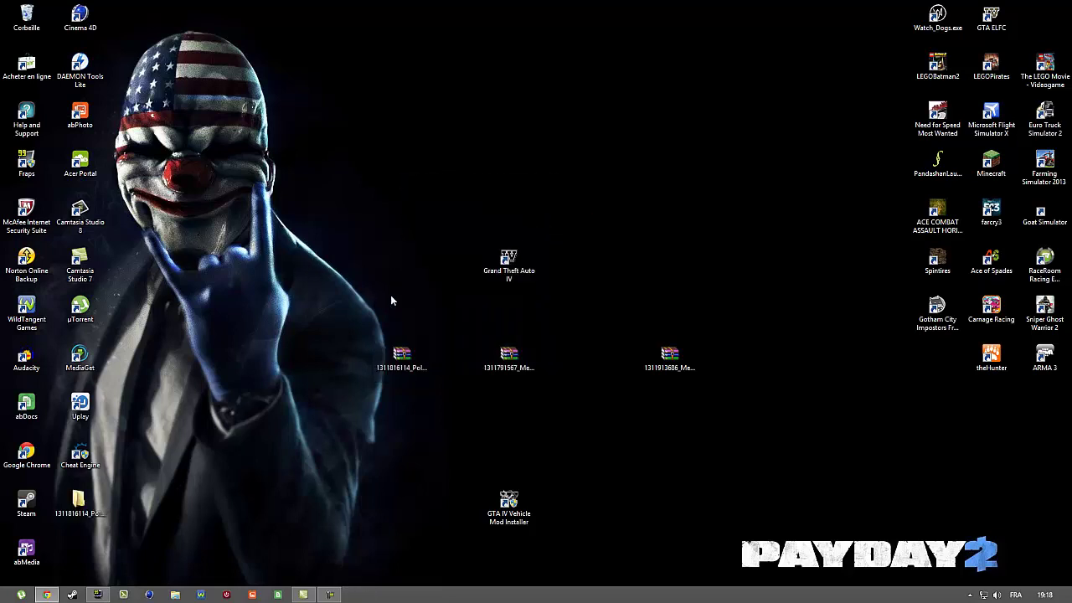
pyautogui.moveTo(70, 523); pyautogui.dragTo(338, 474)
pyautogui.moveTo(402, 356); pyautogui.dragTo(34, 36)
pyautogui.rightClick(514, 358)
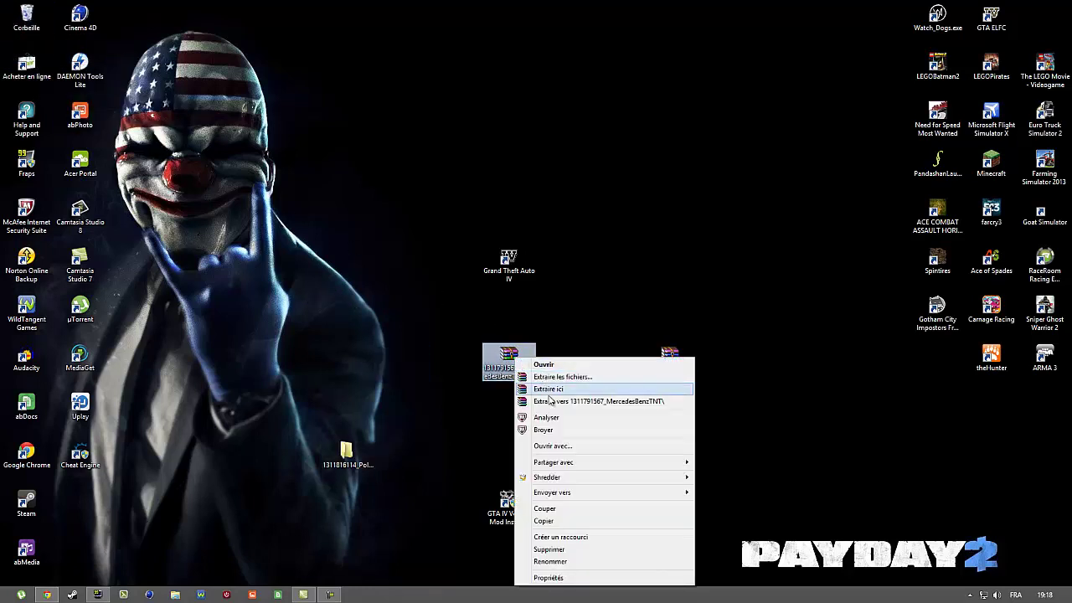
pyautogui.click(530, 366)
pyautogui.moveTo(524, 360); pyautogui.dragTo(30, 18)
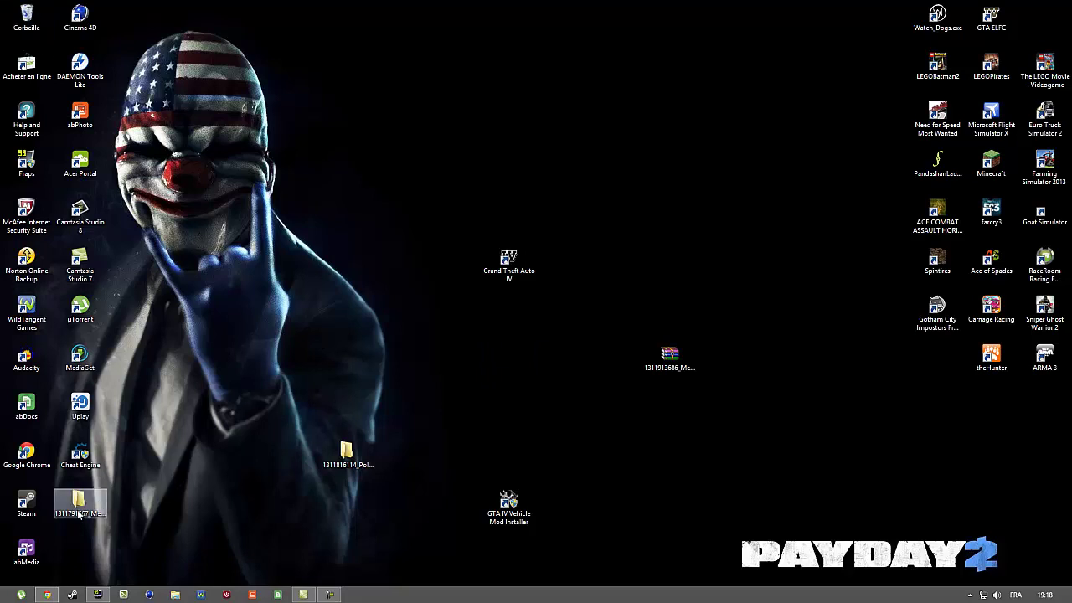
pyautogui.moveTo(80, 501); pyautogui.dragTo(453, 459)
pyautogui.click(683, 355)
pyautogui.rightClick(683, 355)
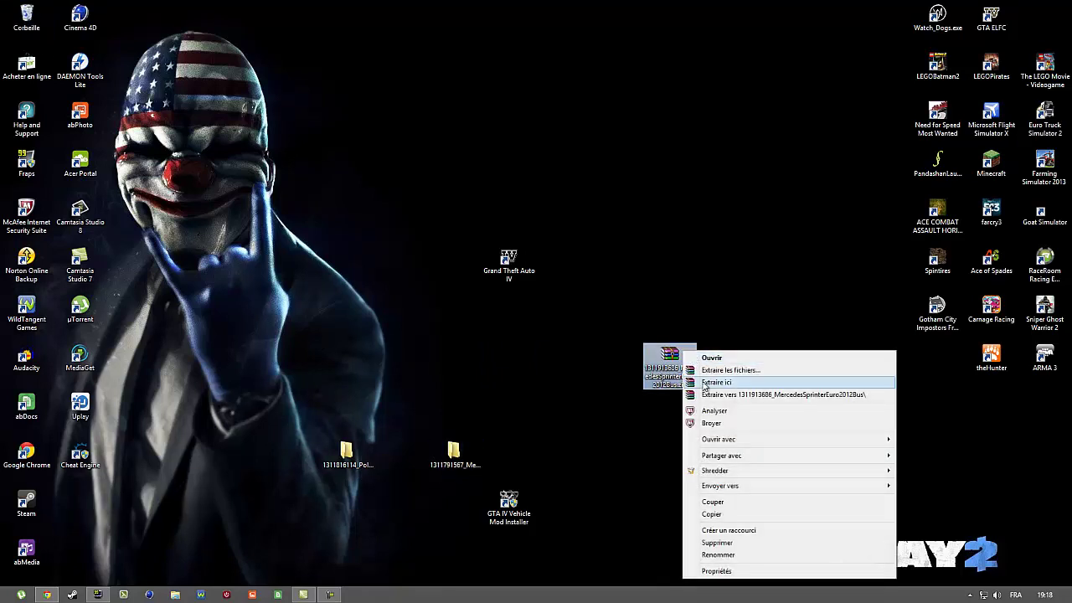
pyautogui.click(690, 383)
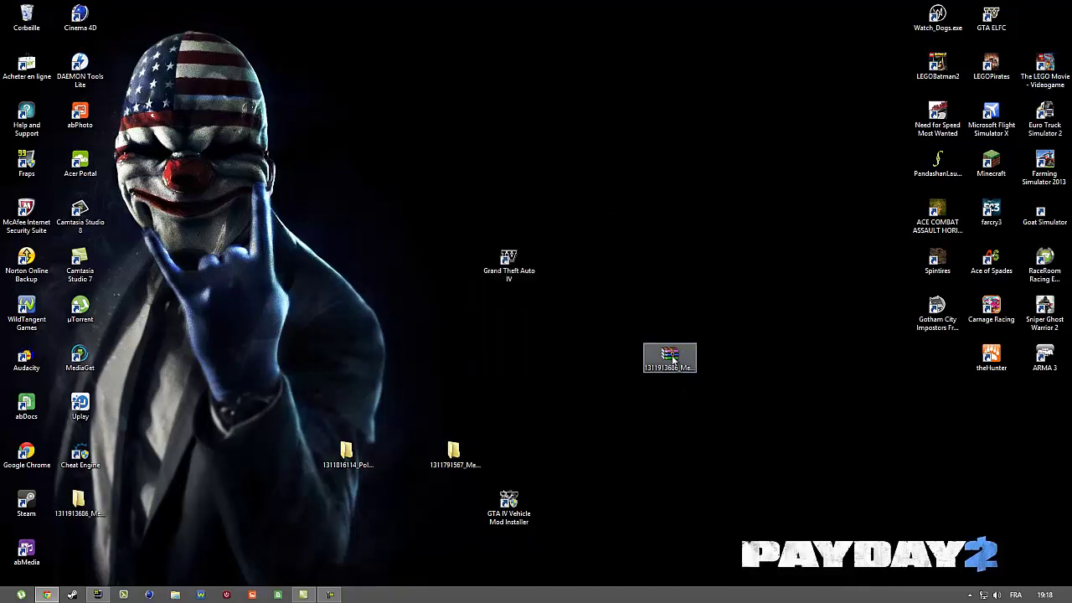
pyautogui.moveTo(673, 361); pyautogui.dragTo(29, 18)
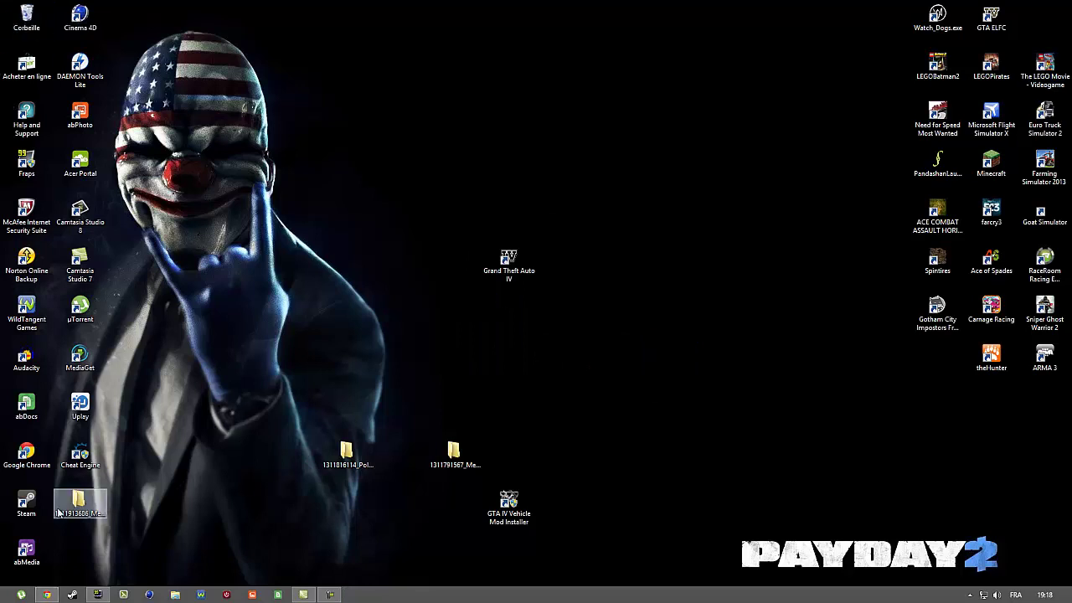
pyautogui.moveTo(77, 505); pyautogui.dragTo(616, 459)
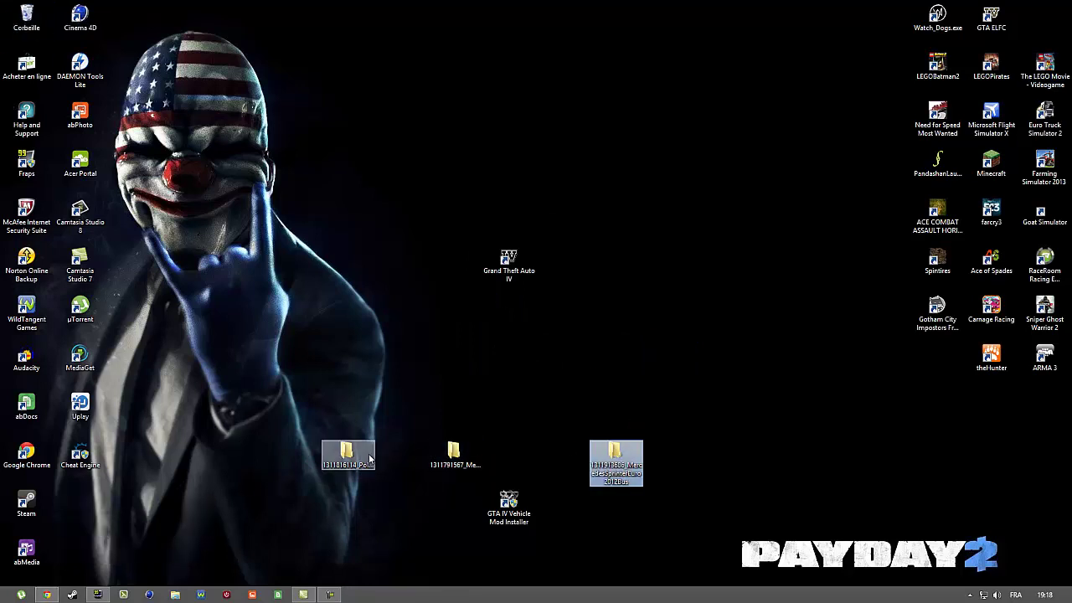
# Step: Line up the three mod folders along the upper desktop and move the installer shortcut beneath the Grand Theft Auto IV shortcut
pyautogui.moveTo(346, 457); pyautogui.dragTo(294, 71)
pyautogui.moveTo(463, 466); pyautogui.dragTo(409, 78)
pyautogui.moveTo(635, 441); pyautogui.dragTo(529, 59)
pyautogui.moveTo(508, 515); pyautogui.dragTo(506, 377)
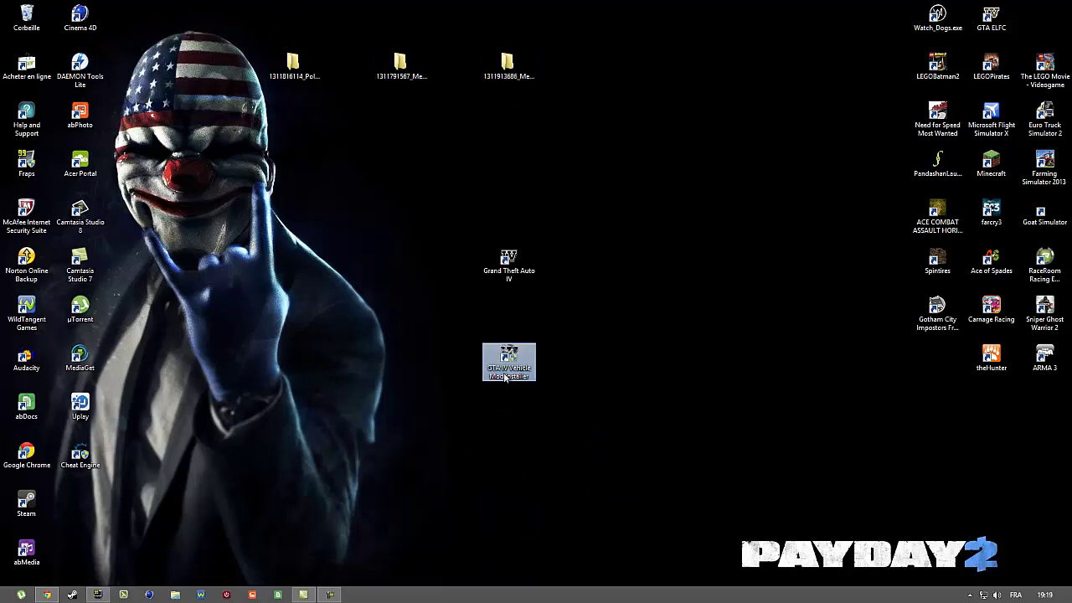
# Step: Launch the GTA IV Vehicle Mod Installer, move its window below the mod folders and choose vehicle install from folder
pyautogui.doubleClick(504, 360)
pyautogui.moveTo(733, 113); pyautogui.dragTo(398, 153)
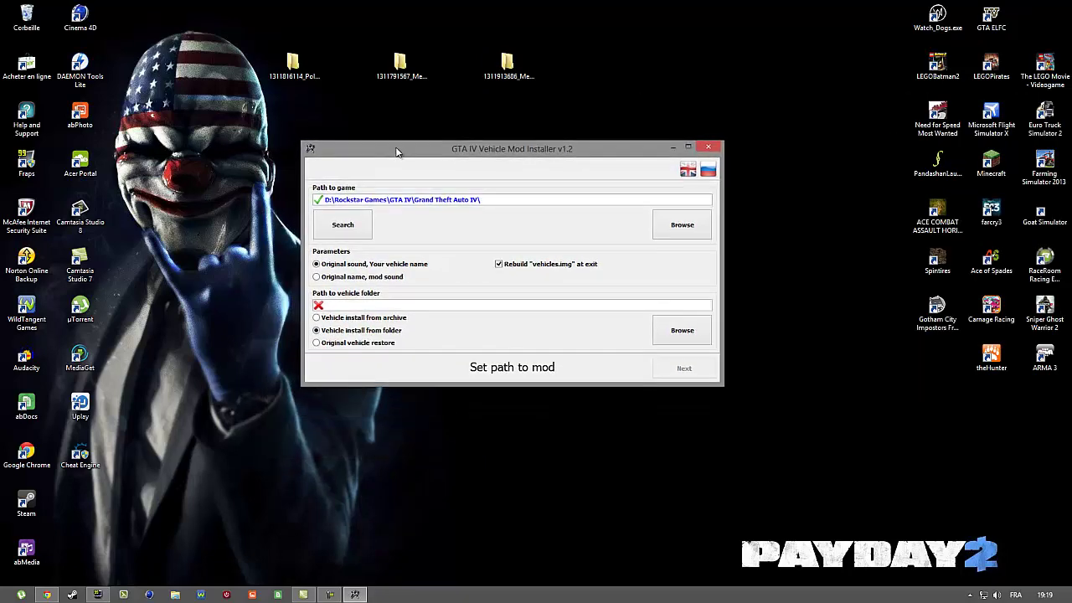
pyautogui.click(318, 319)
pyautogui.click(320, 332)
pyautogui.click(680, 333)
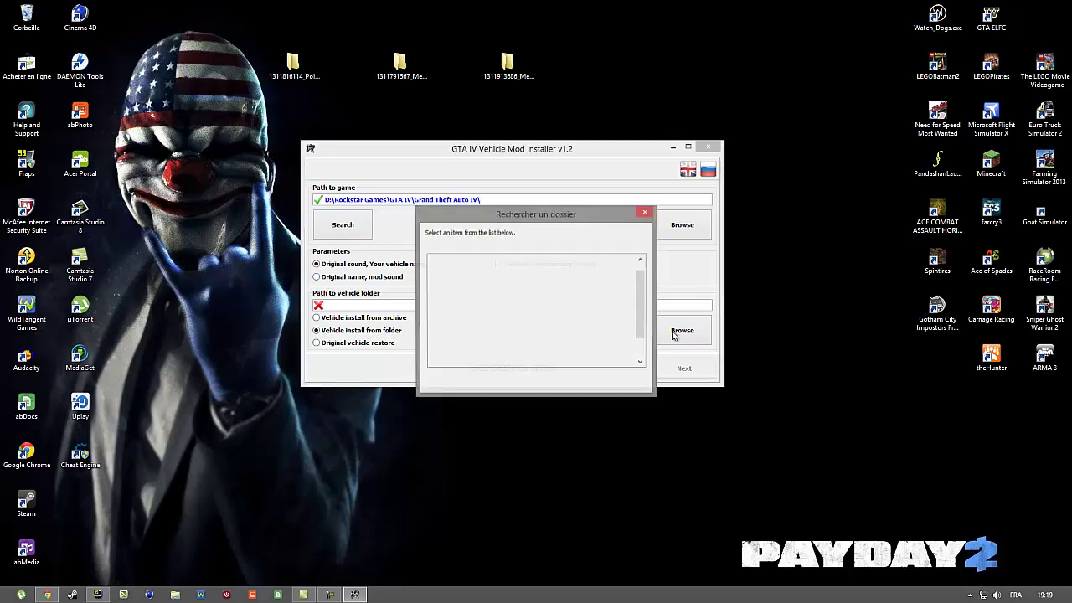
pyautogui.scroll(-1, 642, 304)
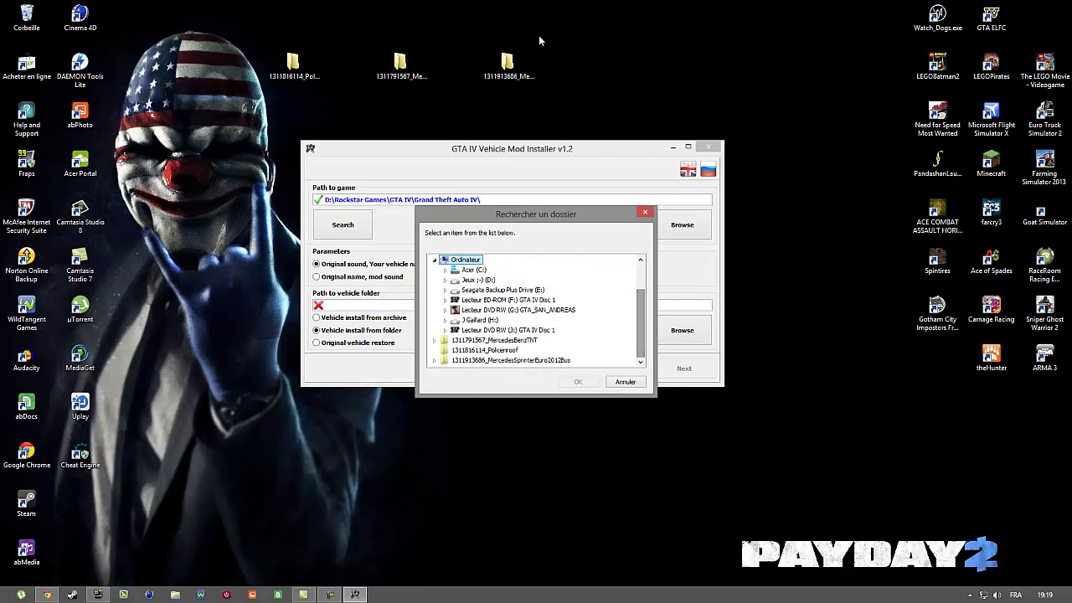
pyautogui.click(470, 341)
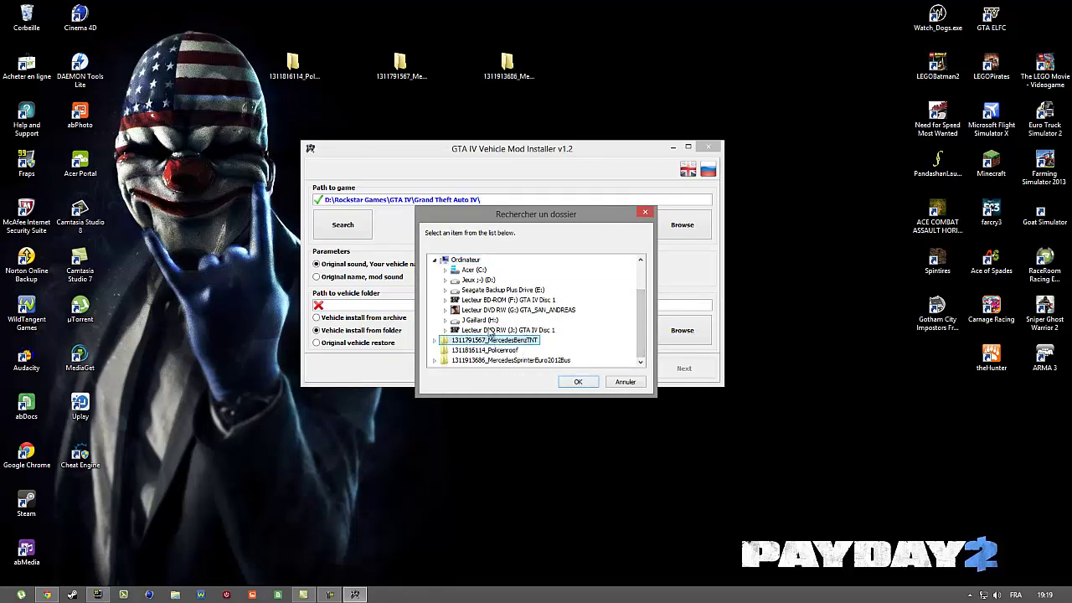
pyautogui.click(575, 382)
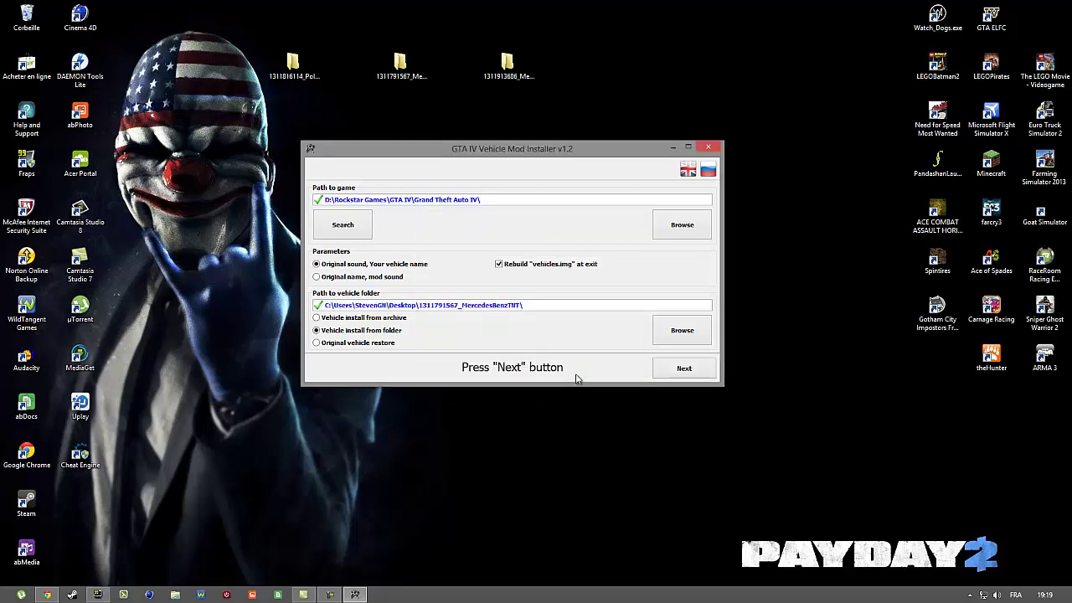
pyautogui.click(683, 377)
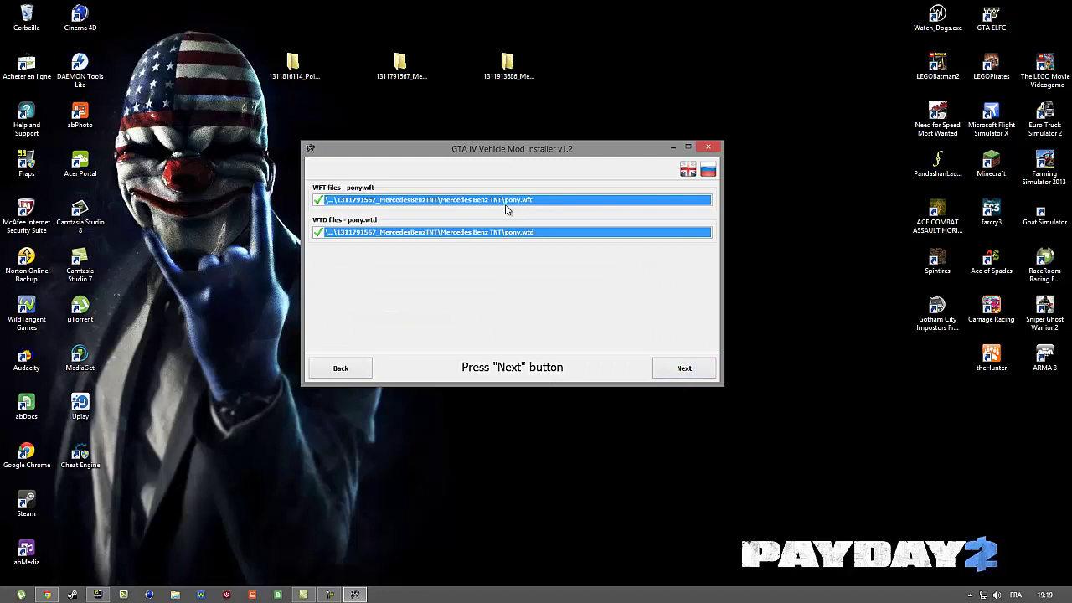
pyautogui.click(667, 372)
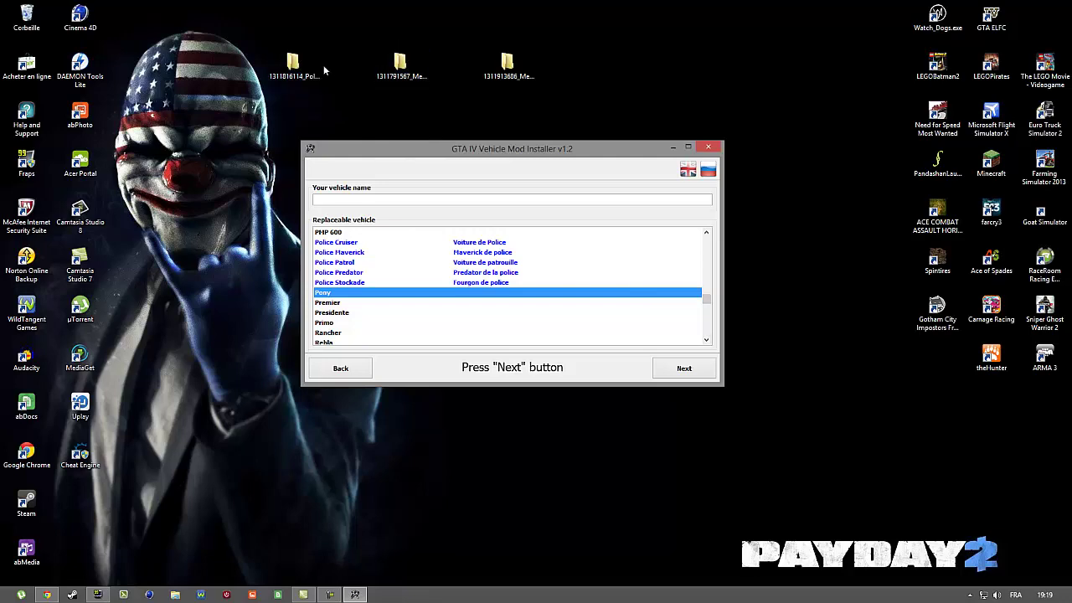
# Step: Check the Policenroof folder's files, then install the TNT van in place of the Police Stockade and return to the main panel
pyautogui.doubleClick(293, 62)
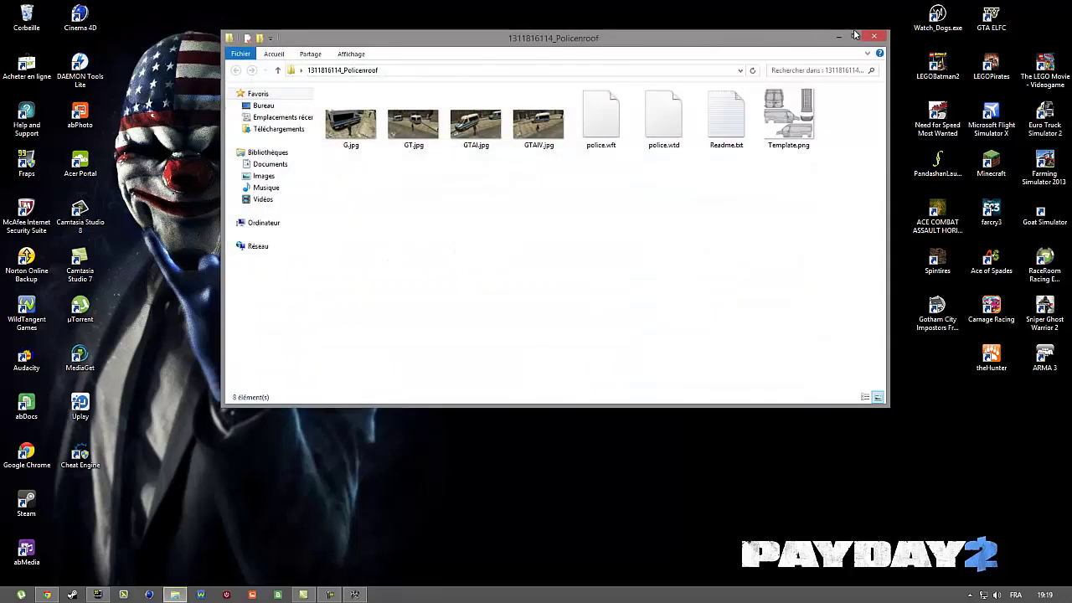
pyautogui.click(875, 37)
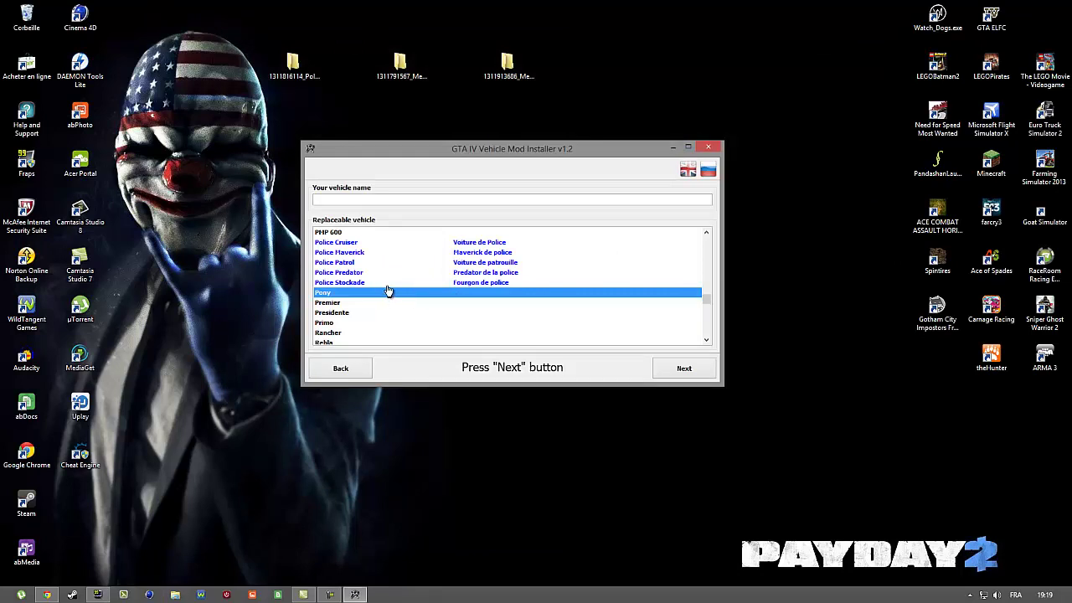
pyautogui.click(391, 285)
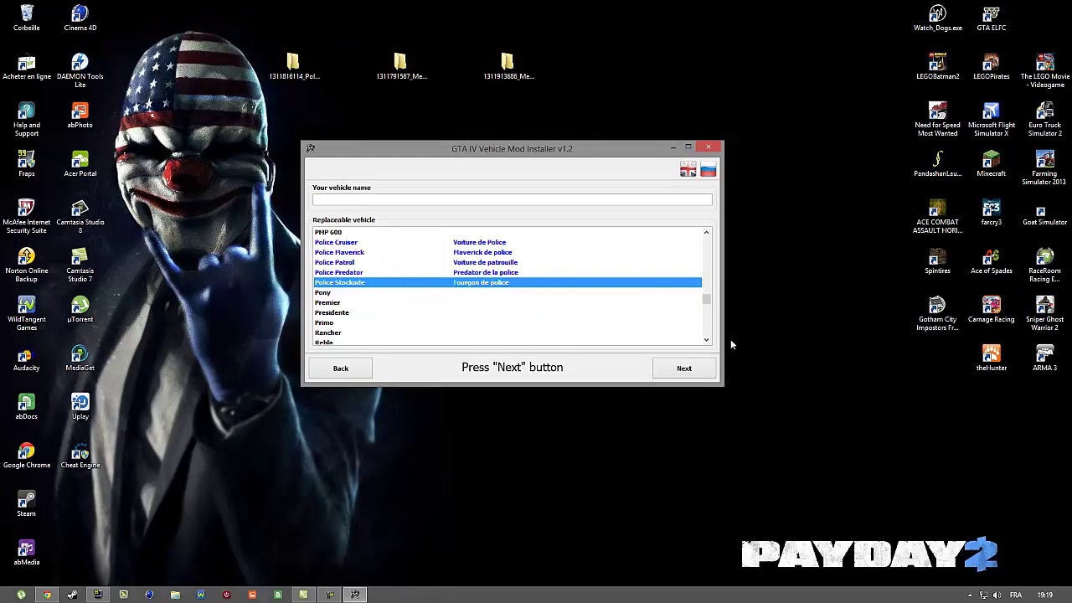
pyautogui.click(701, 370)
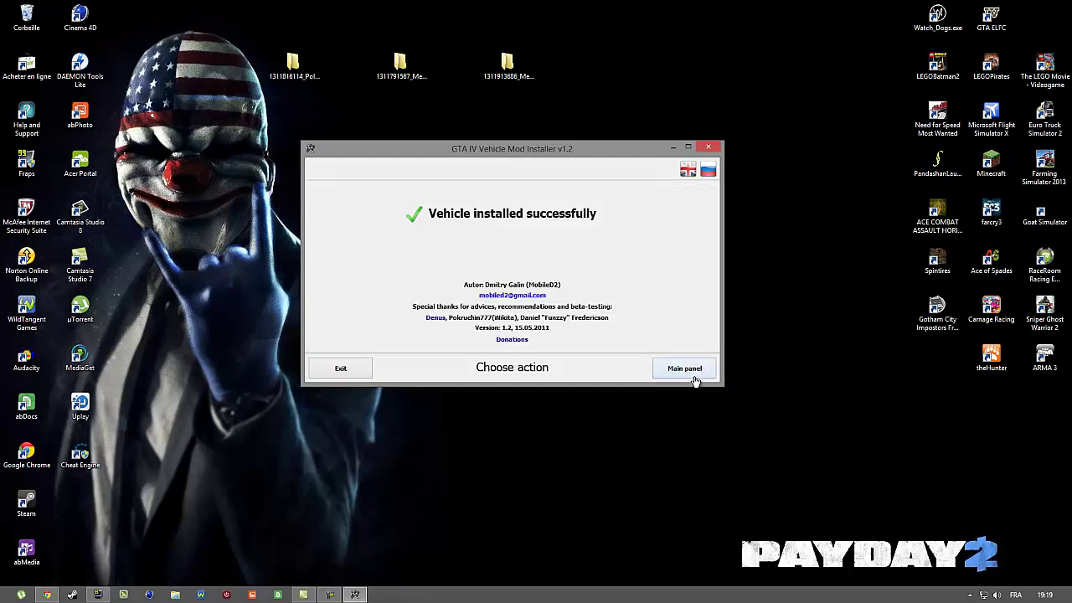
pyautogui.click(695, 379)
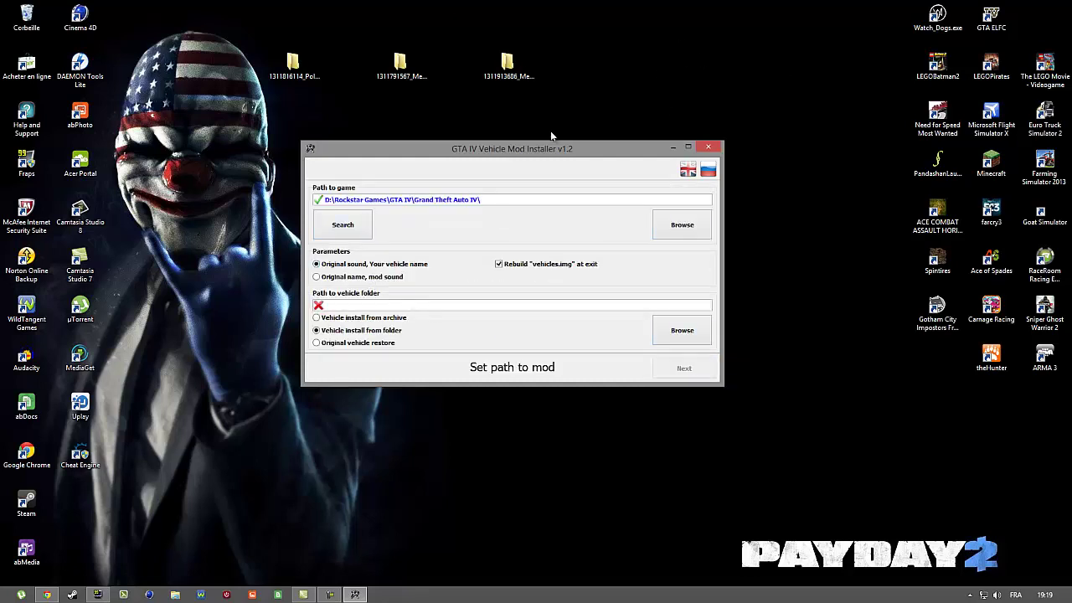
pyautogui.click(680, 332)
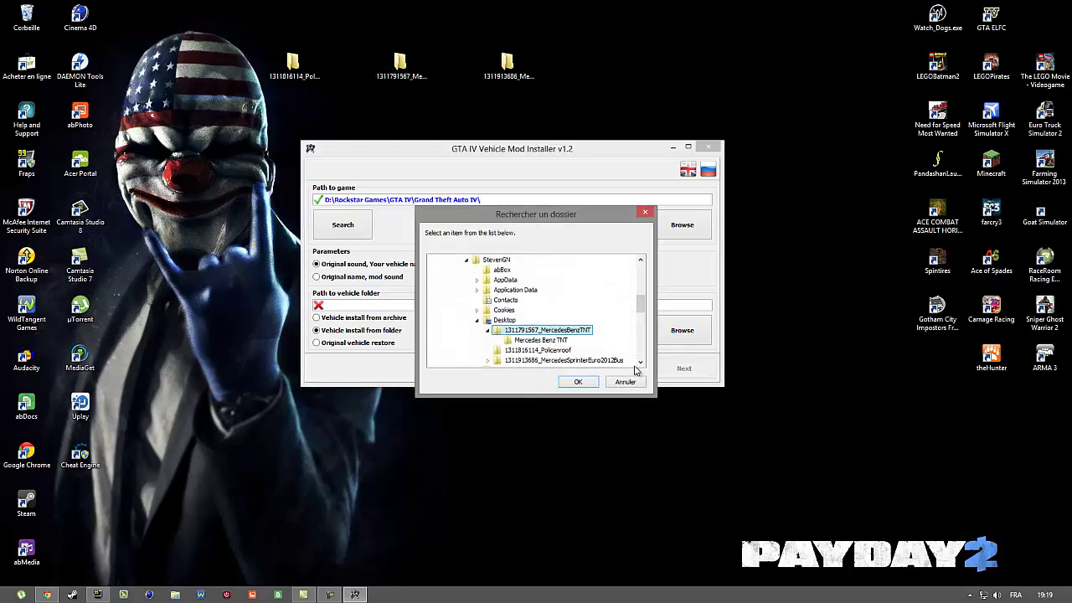
pyautogui.click(641, 363)
pyautogui.click(641, 363)
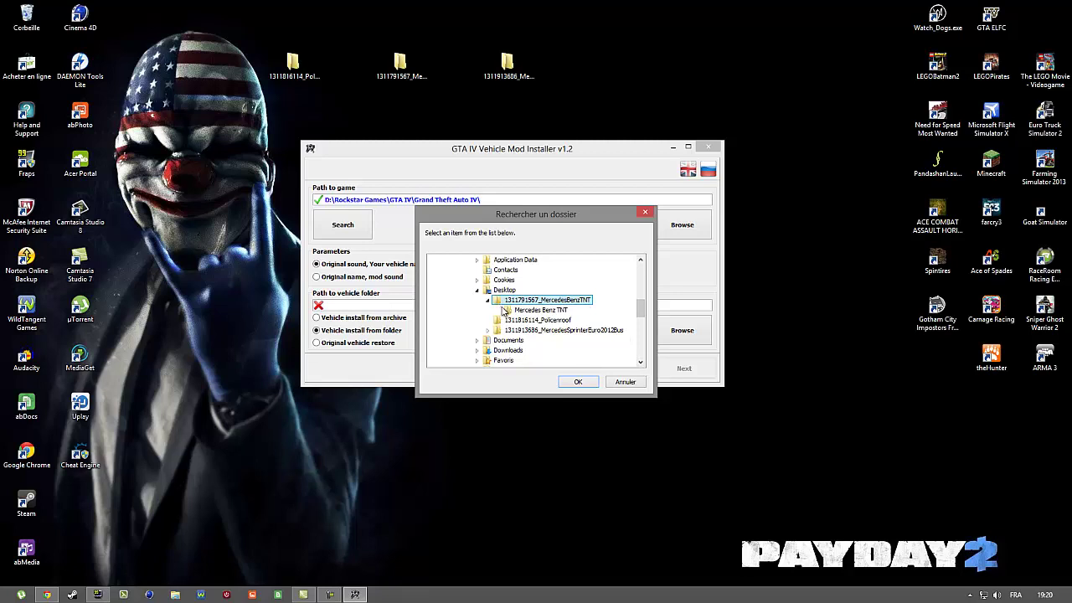
pyautogui.click(521, 323)
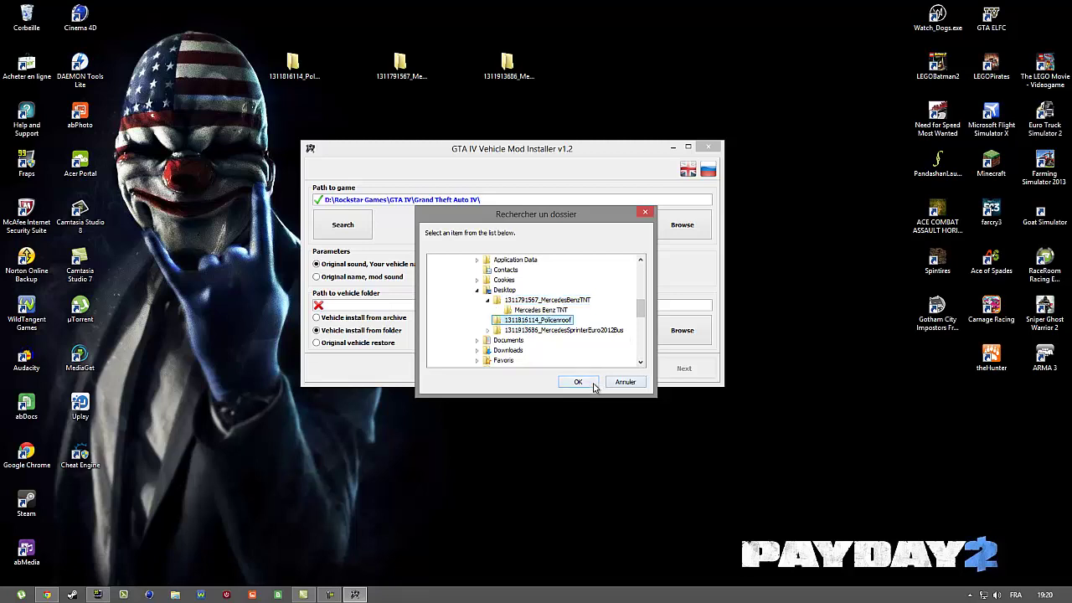
pyautogui.click(591, 384)
pyautogui.click(679, 369)
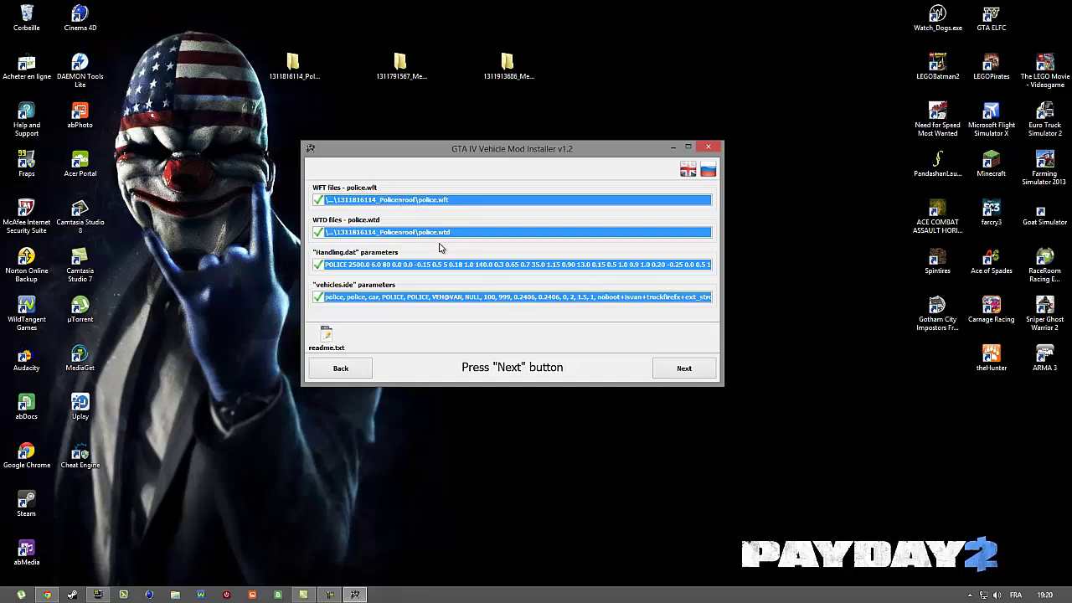
# Step: Examine the model and texture files in the Mercedes Benz TNT folder, then close the folder window
pyautogui.doubleClick(399, 67)
pyautogui.doubleClick(407, 107)
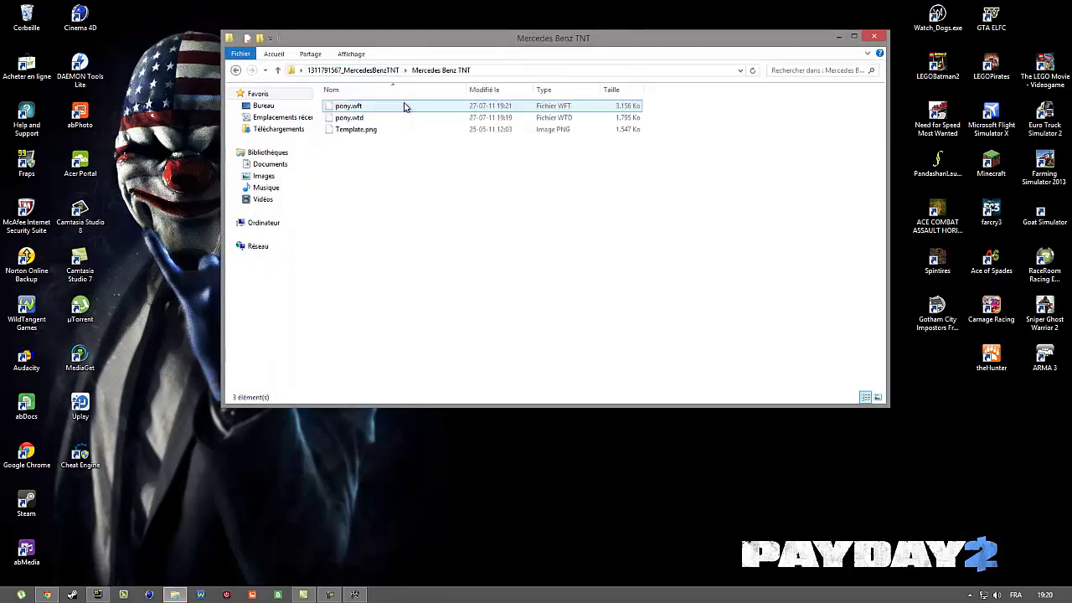
pyautogui.click(874, 36)
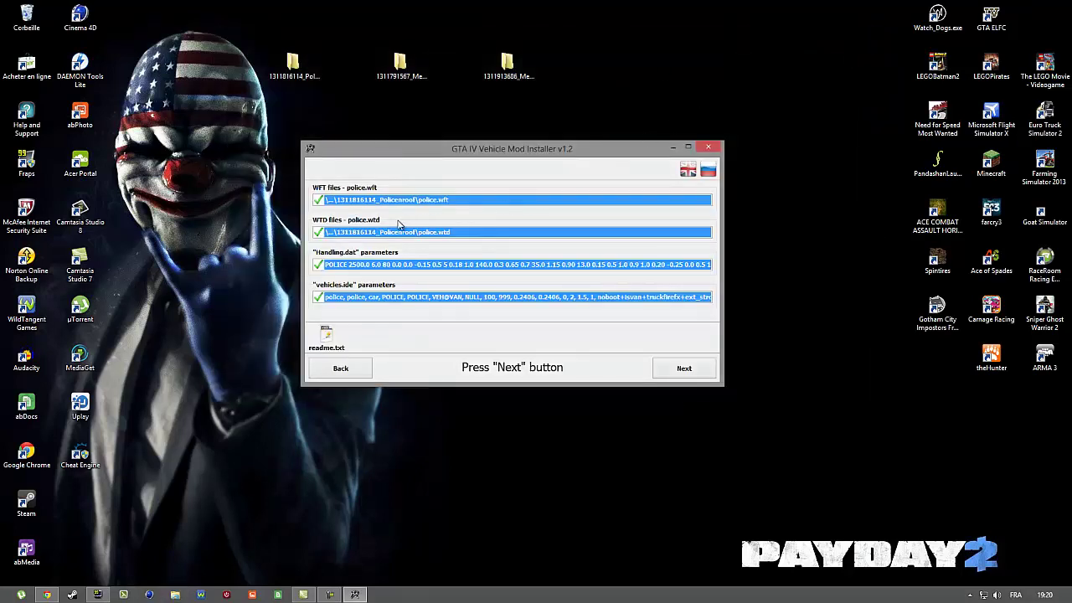
pyautogui.click(350, 368)
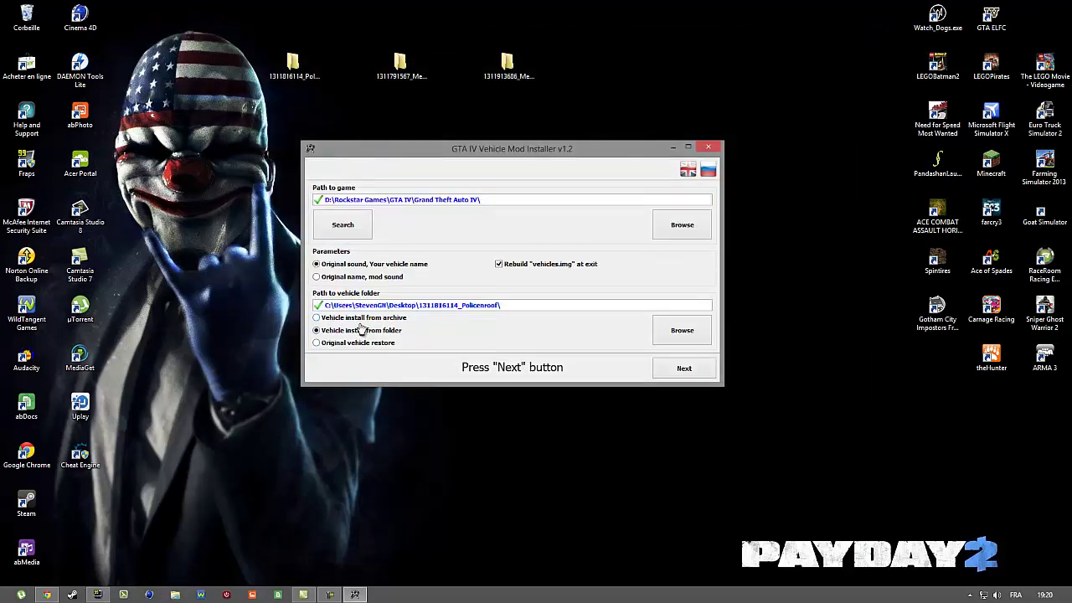
pyautogui.click(682, 327)
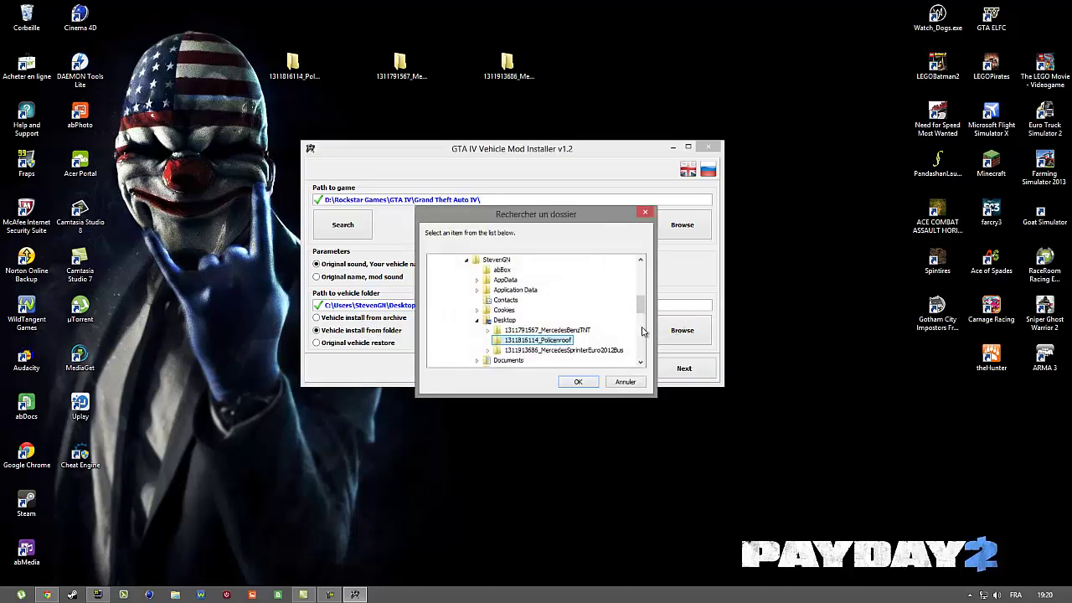
pyautogui.click(583, 331)
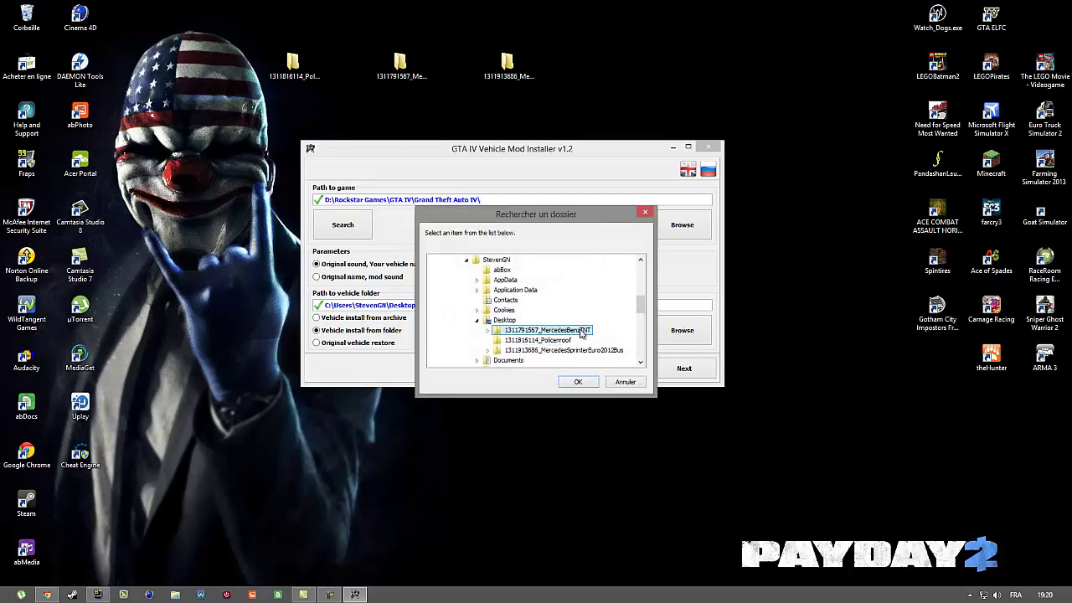
pyautogui.click(578, 382)
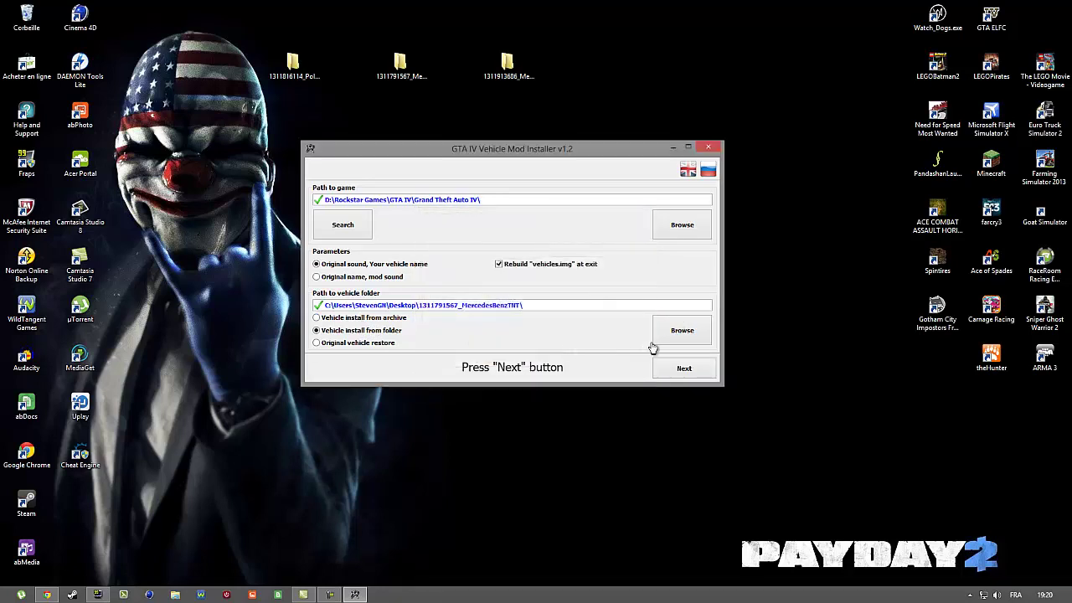
pyautogui.click(689, 377)
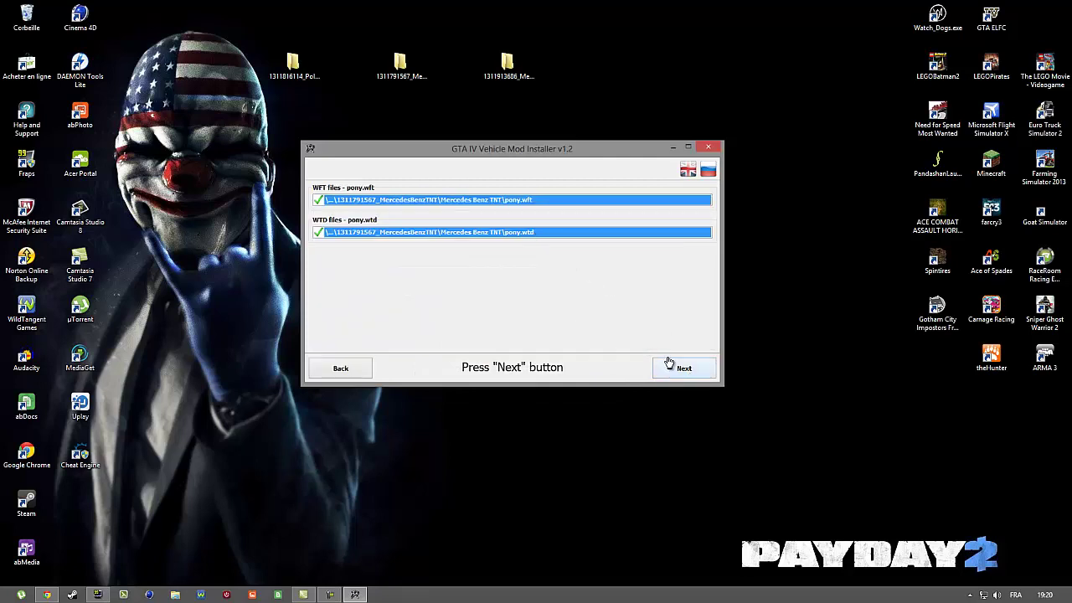
# Step: Install the Mercedes Benz TNT van in place of the Pony and return to the main panel
pyautogui.click(669, 363)
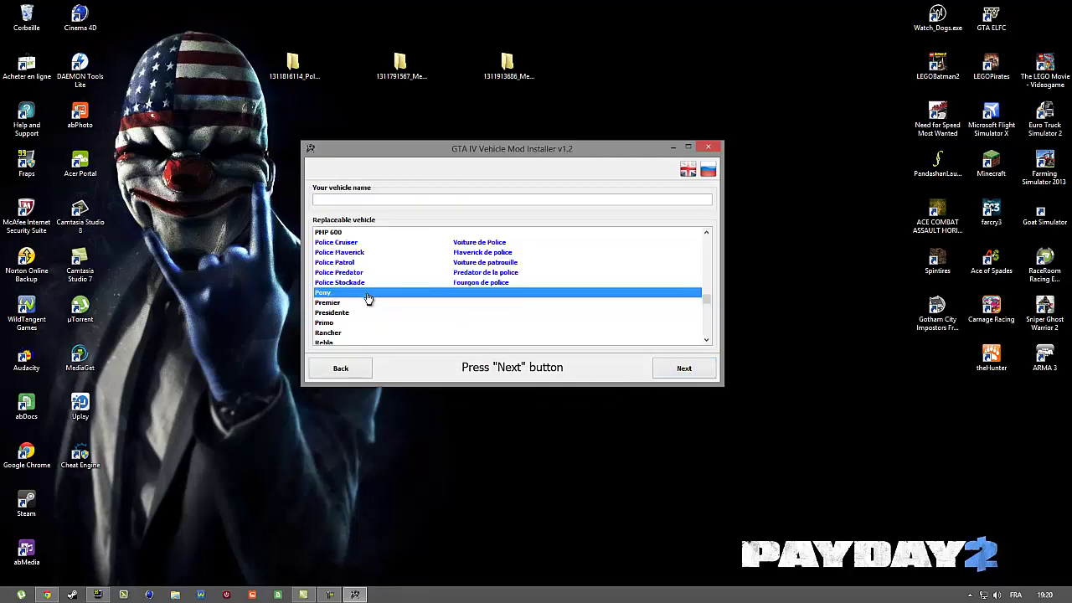
pyautogui.click(685, 368)
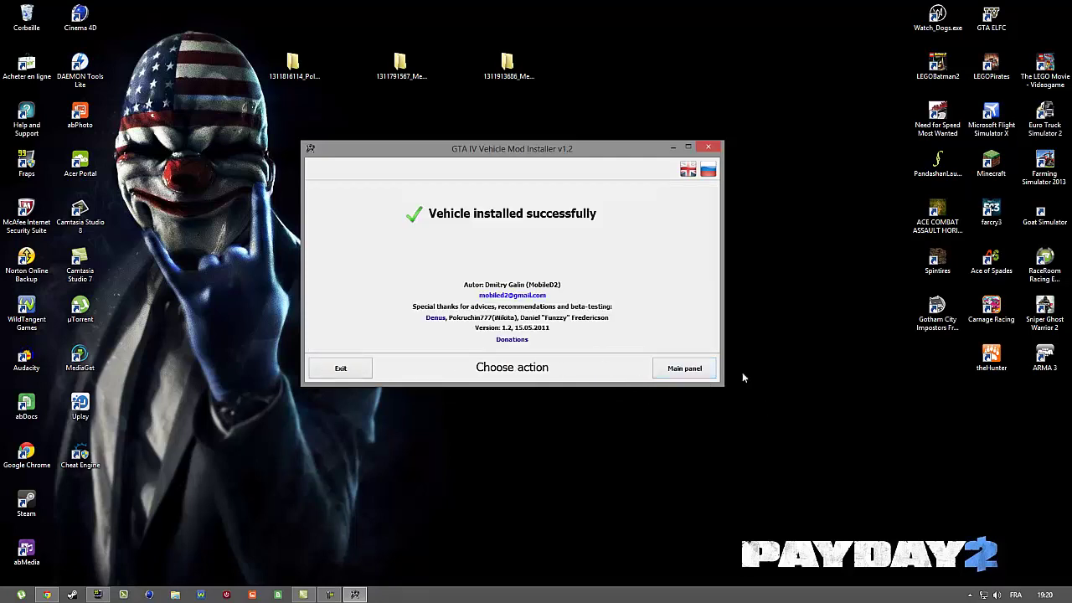
pyautogui.click(684, 370)
pyautogui.click(677, 335)
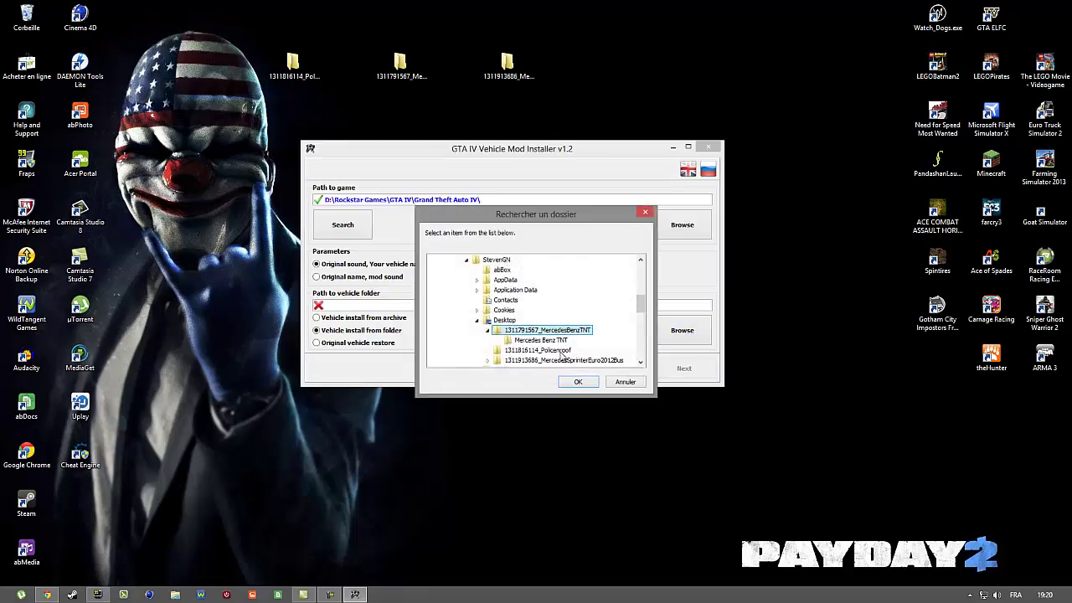
pyautogui.click(540, 350)
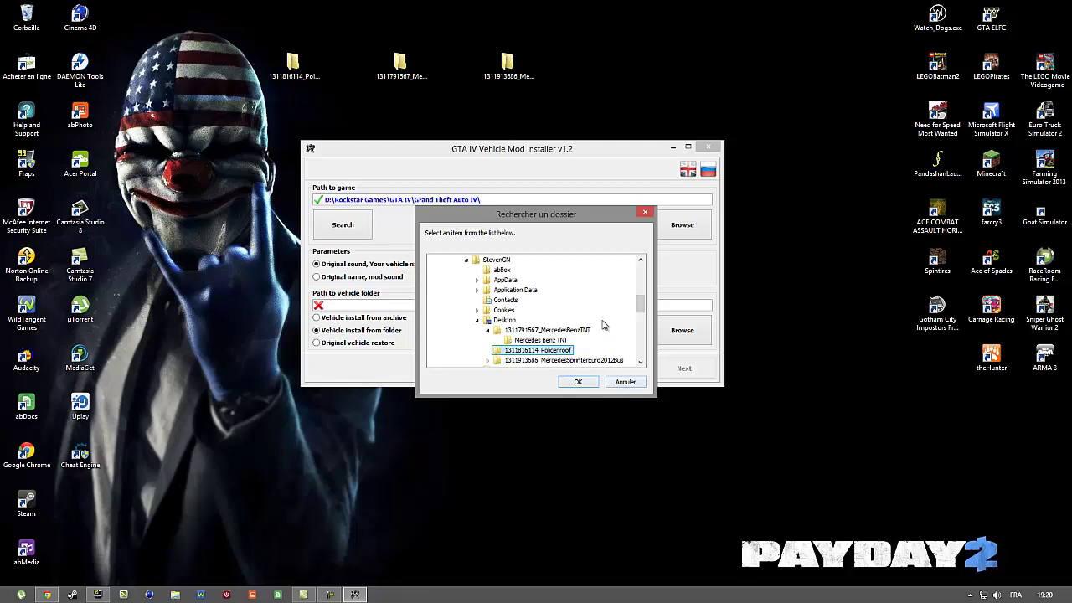
pyautogui.click(593, 384)
pyautogui.click(684, 369)
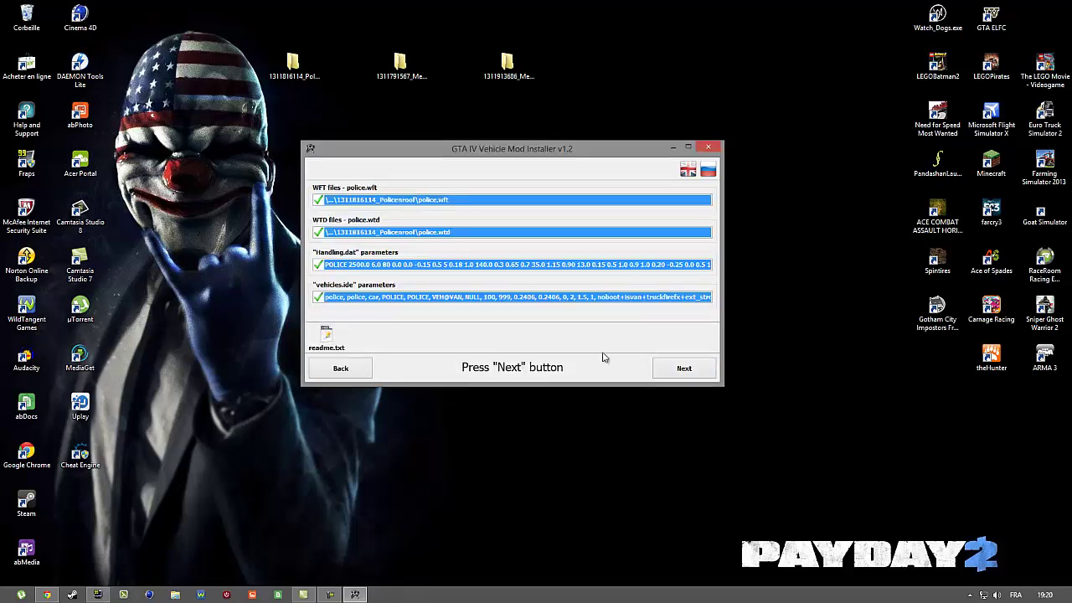
# Step: Install the Policenroof van in place of the Police Stockade and return to the main panel
pyautogui.click(685, 370)
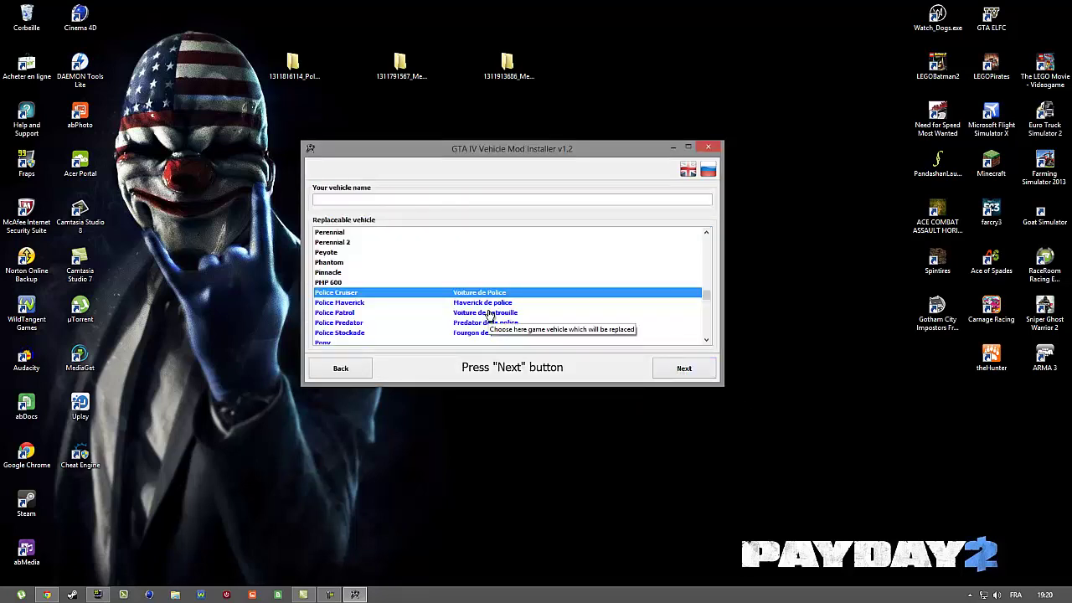
pyautogui.click(481, 333)
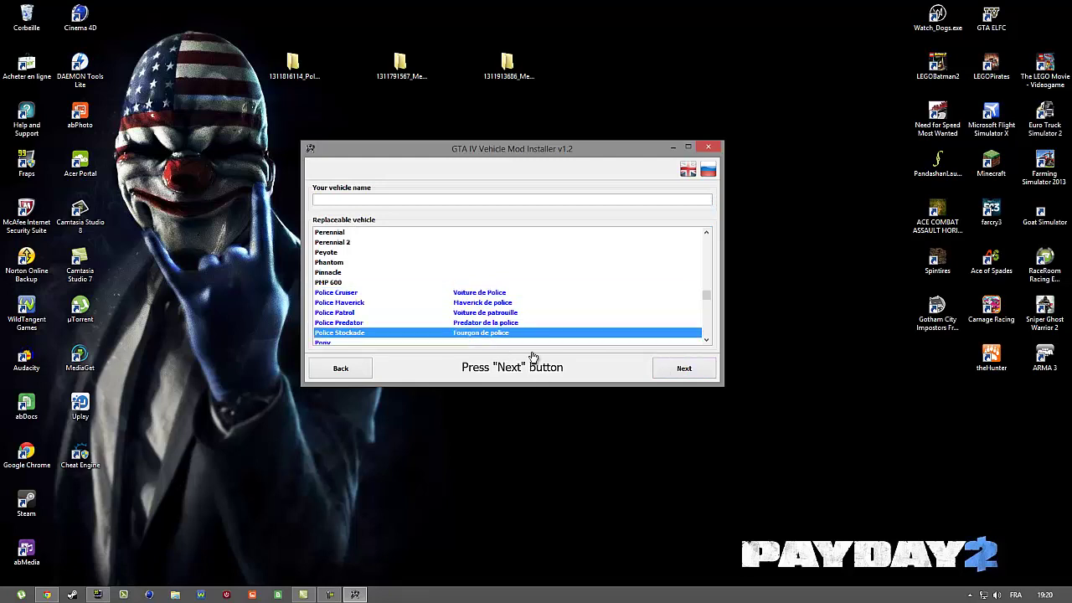
pyautogui.click(679, 375)
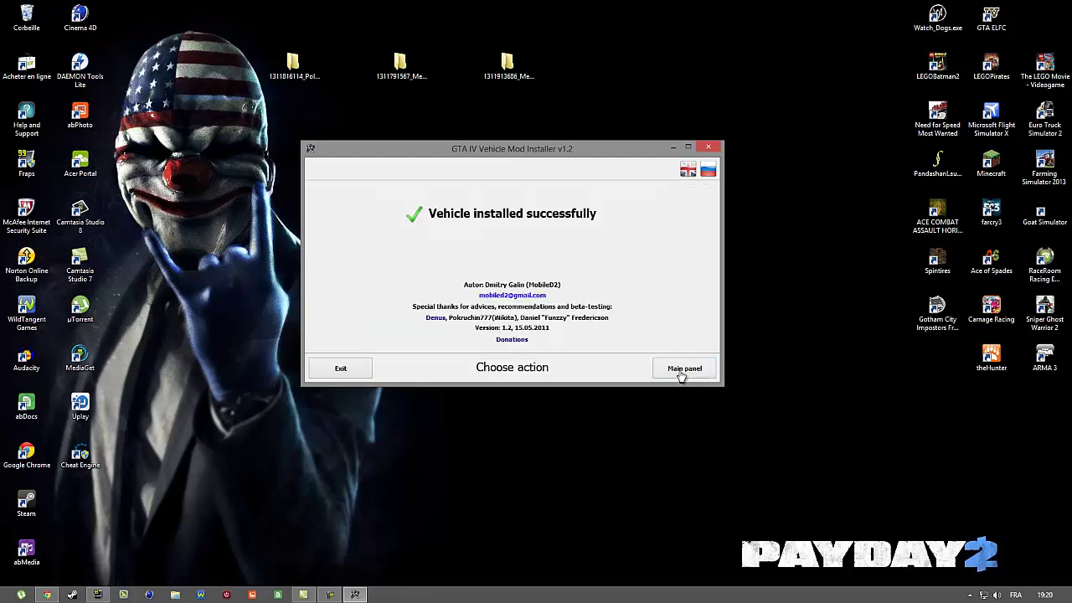
pyautogui.click(683, 370)
pyautogui.click(666, 324)
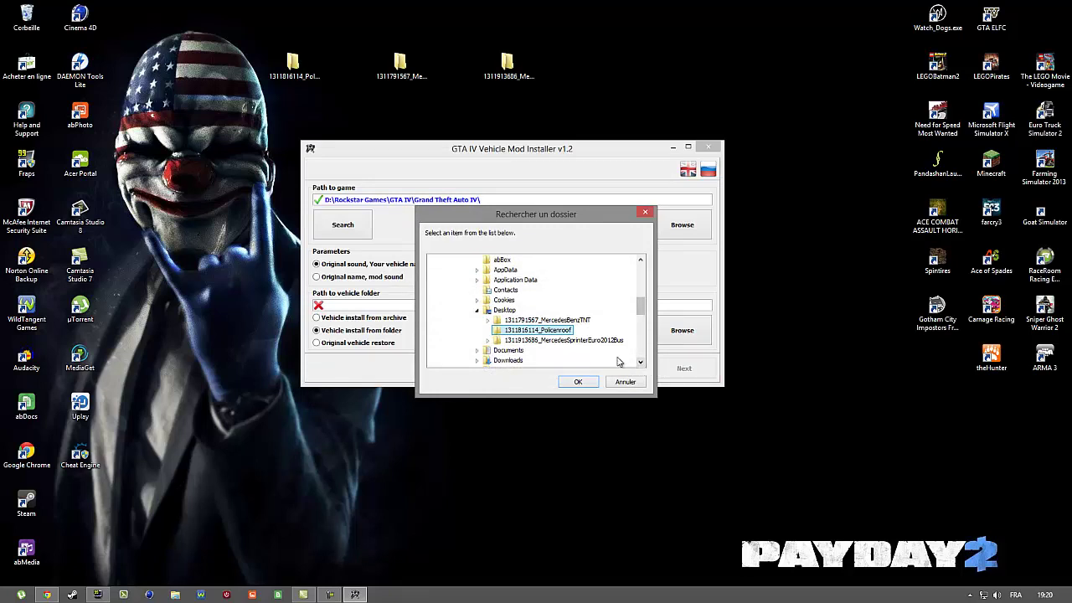
pyautogui.click(591, 343)
pyautogui.click(584, 387)
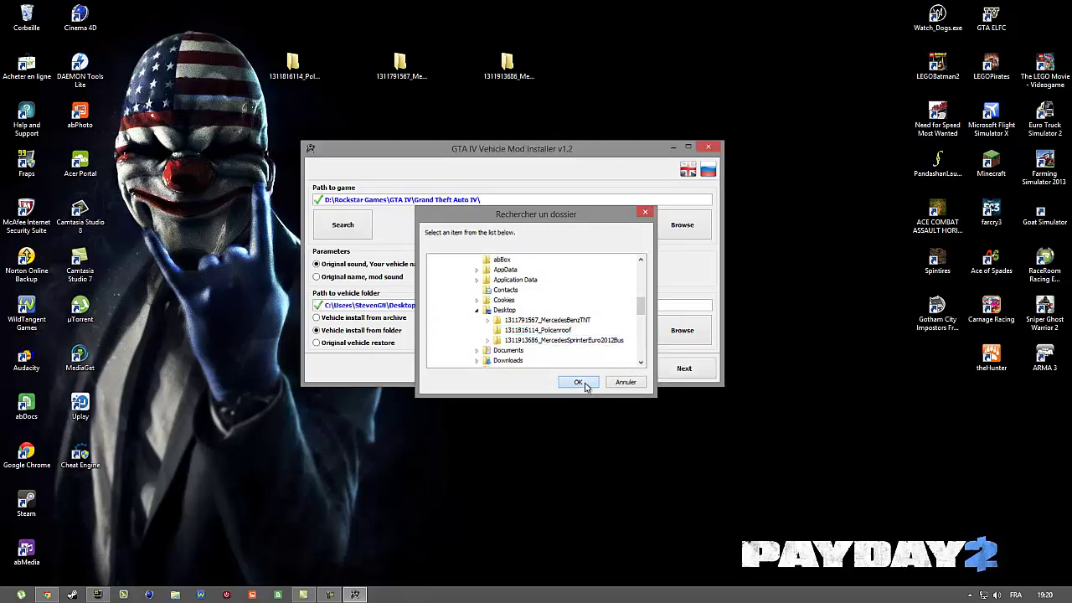
pyautogui.click(685, 373)
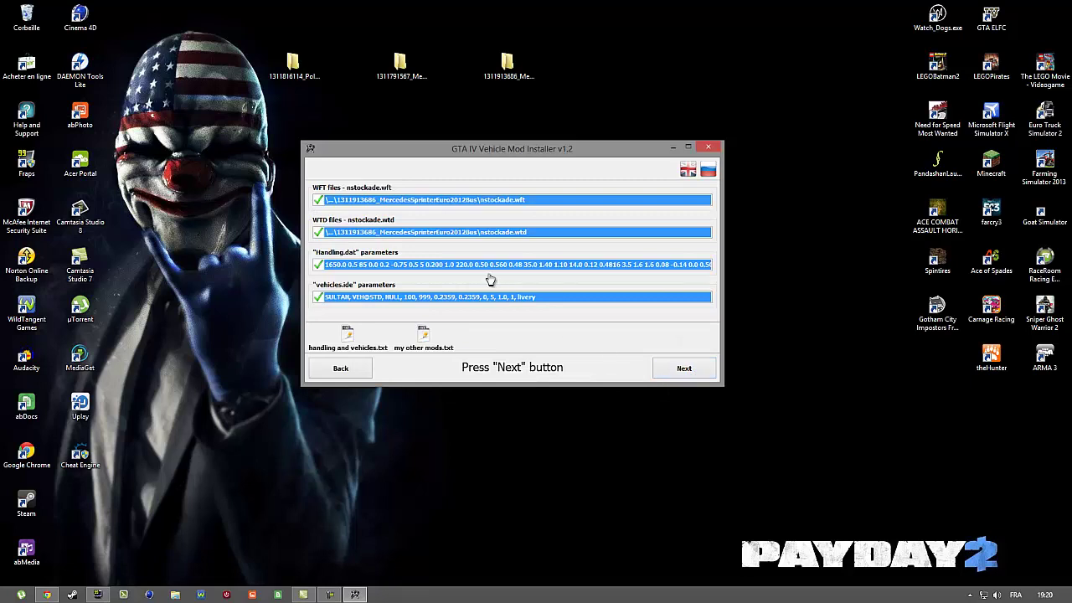
# Step: Install the Mercedes Sprinter Euro 2012 bus in place of the Cavalcade FXT and exit the mod installer
pyautogui.click(684, 369)
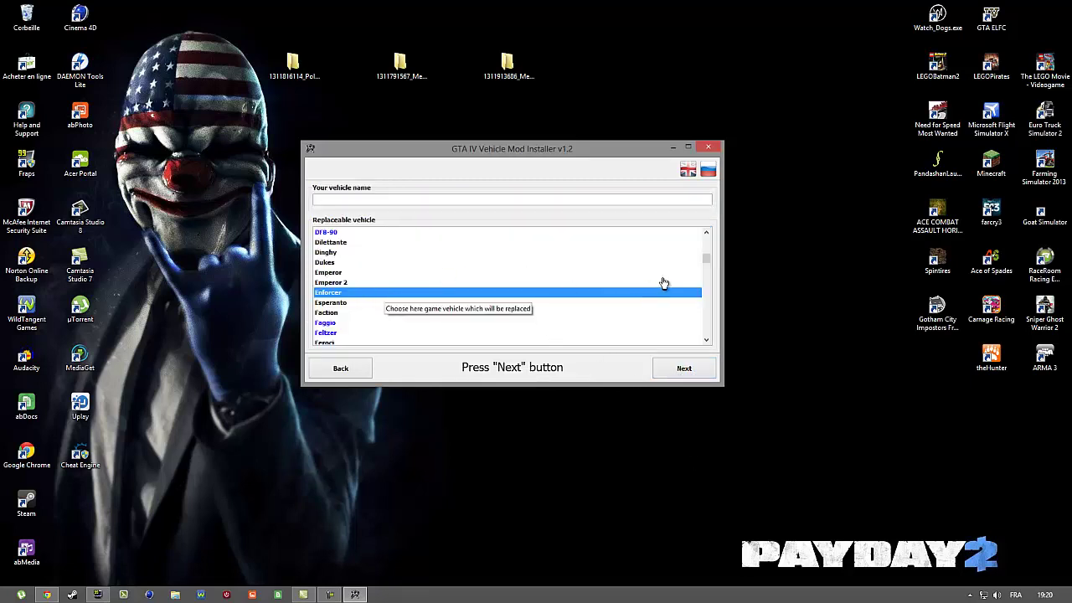
pyautogui.click(706, 339)
pyautogui.click(706, 339)
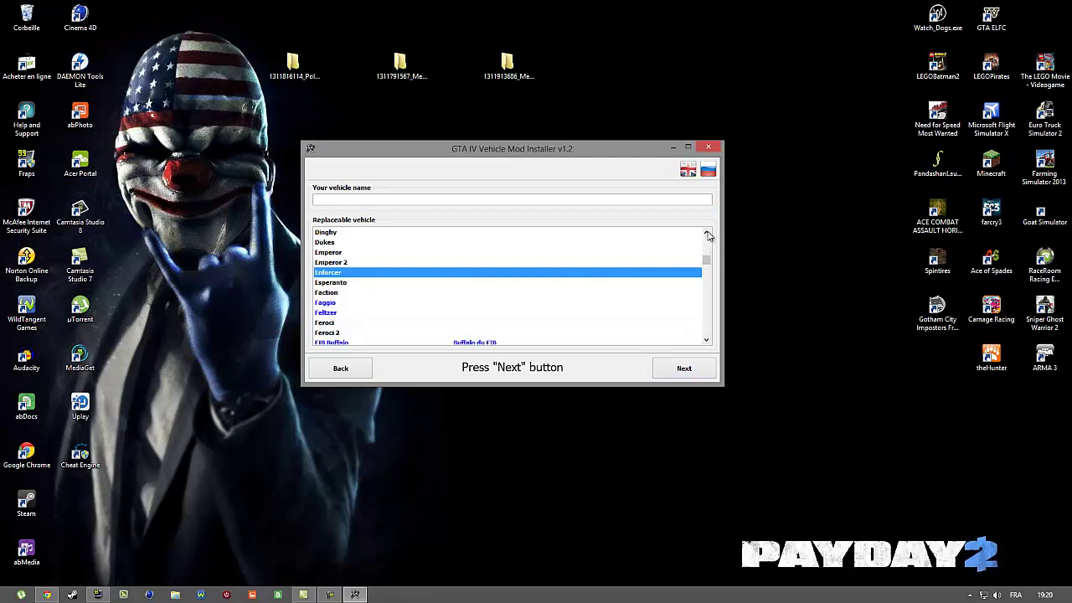
pyautogui.moveTo(707, 233); pyautogui.dragTo(708, 236)
pyautogui.click(324, 322)
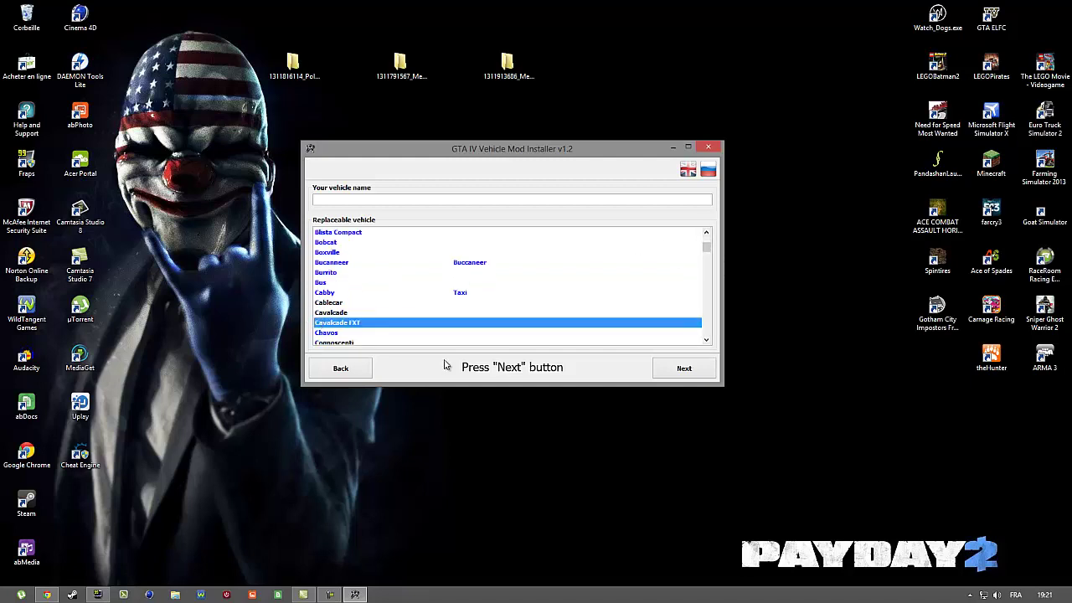
pyautogui.click(666, 370)
pyautogui.click(670, 373)
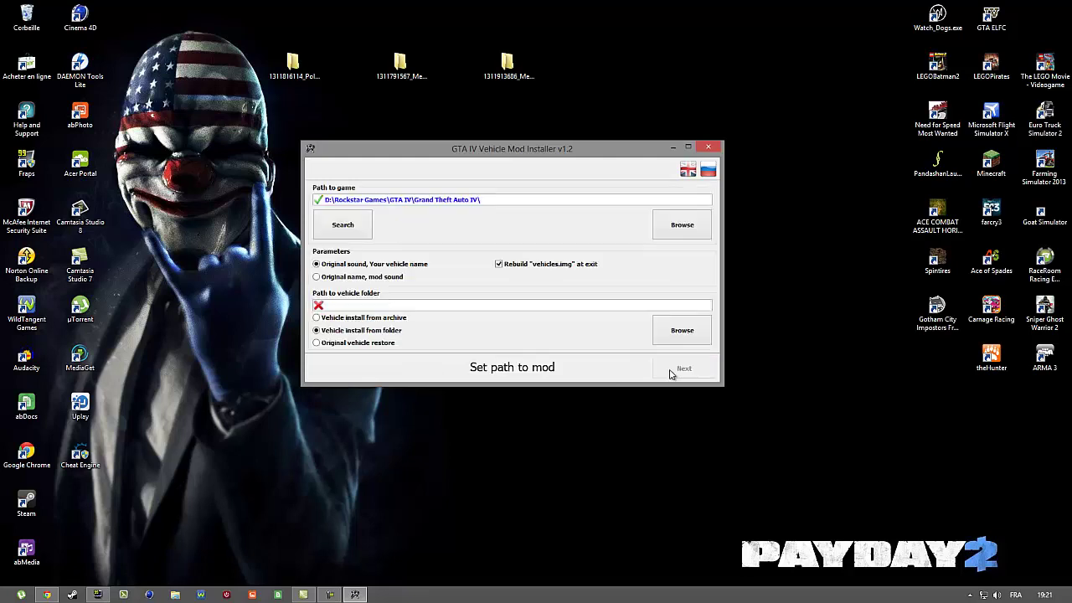
pyautogui.click(702, 148)
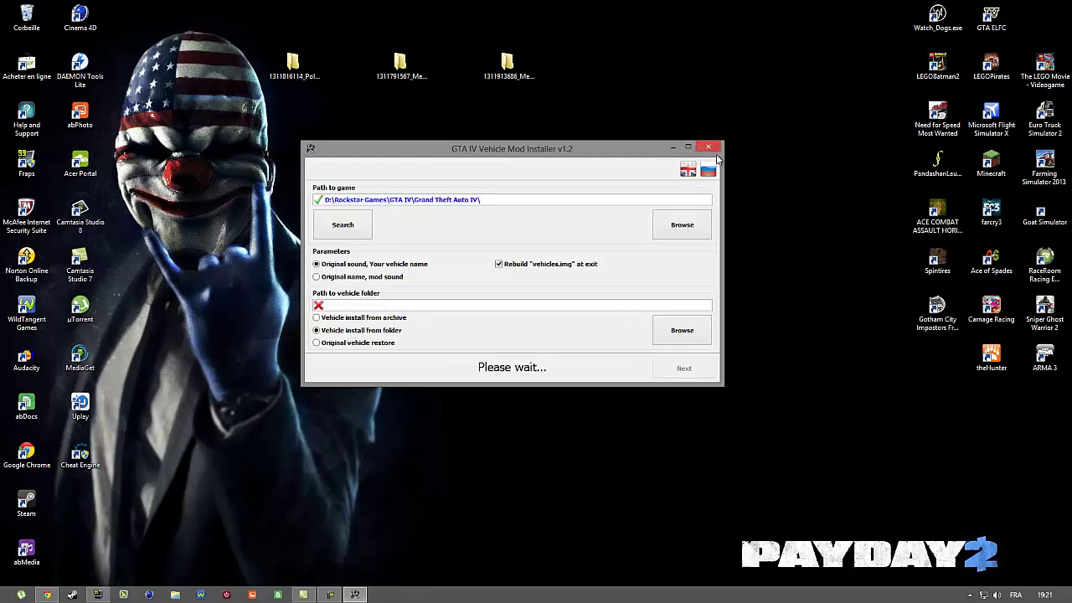
# Step: Move the three extracted mod folders to the recycle bin and rearrange the mod installer and Grand Theft Auto IV shortcuts on the desktop
pyautogui.moveTo(599, 72); pyautogui.dragTo(29, 16)
pyautogui.moveTo(509, 358); pyautogui.dragTo(80, 506)
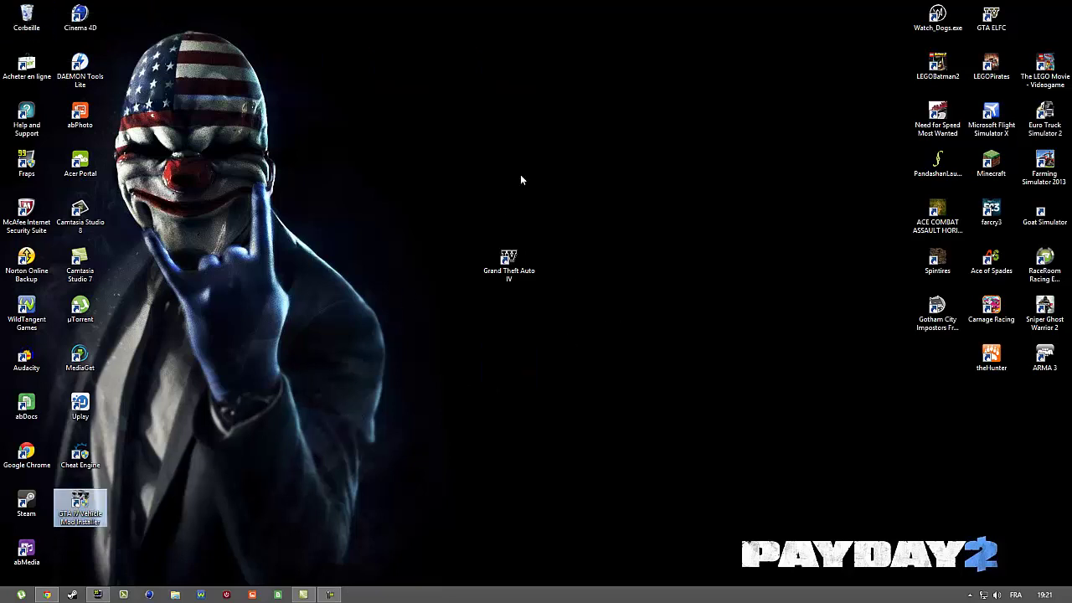
pyautogui.moveTo(510, 279); pyautogui.dragTo(510, 181)
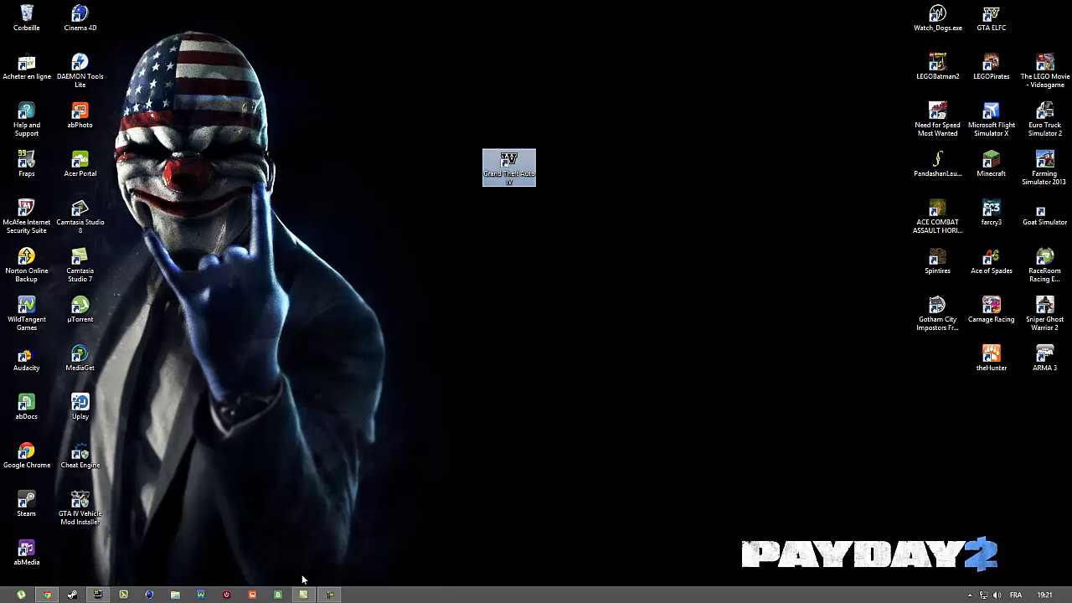
pyautogui.click(330, 595)
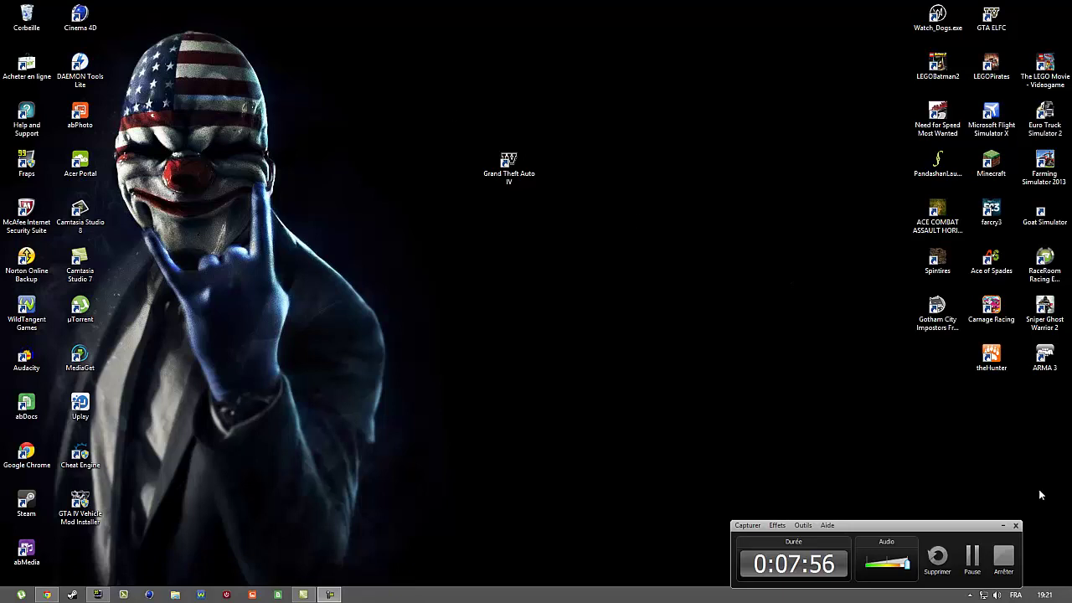
pyautogui.click(1005, 568)
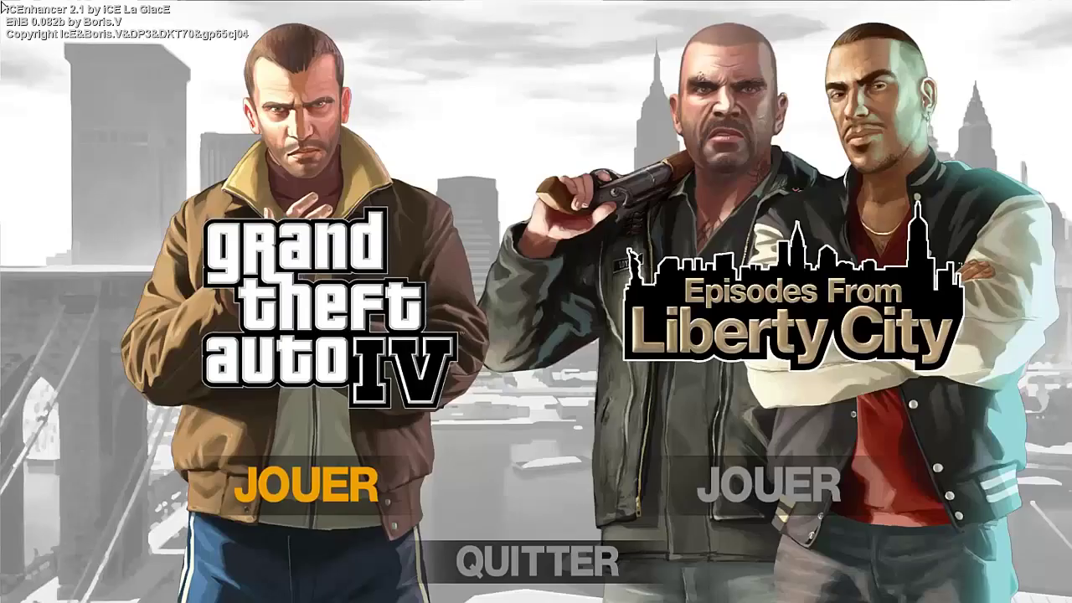
# Step: Start playing Grand Theft Auto IV from the game selection screen
pyautogui.press('Return')
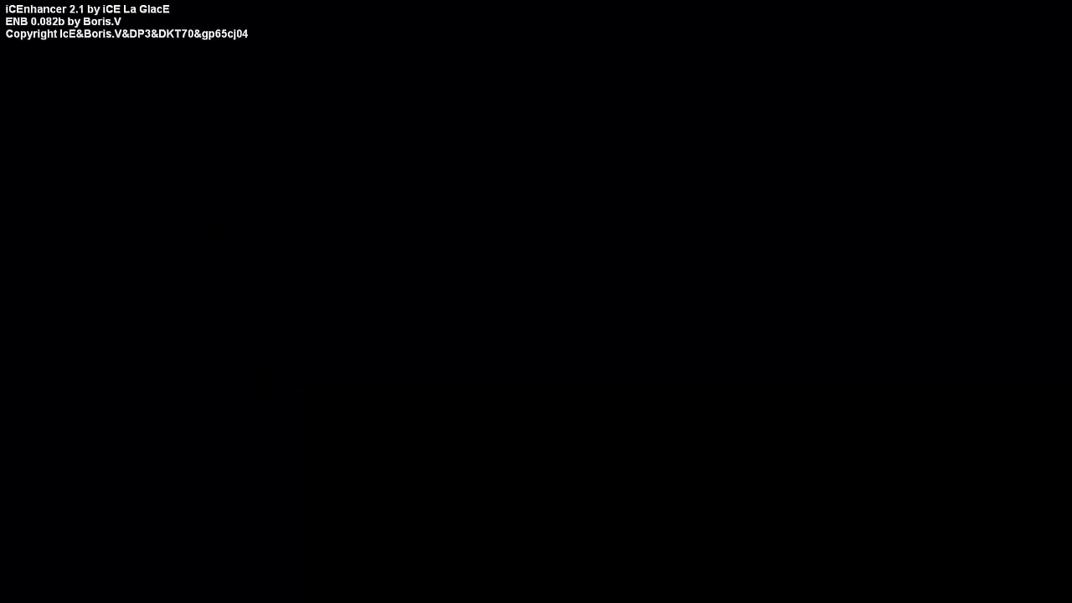